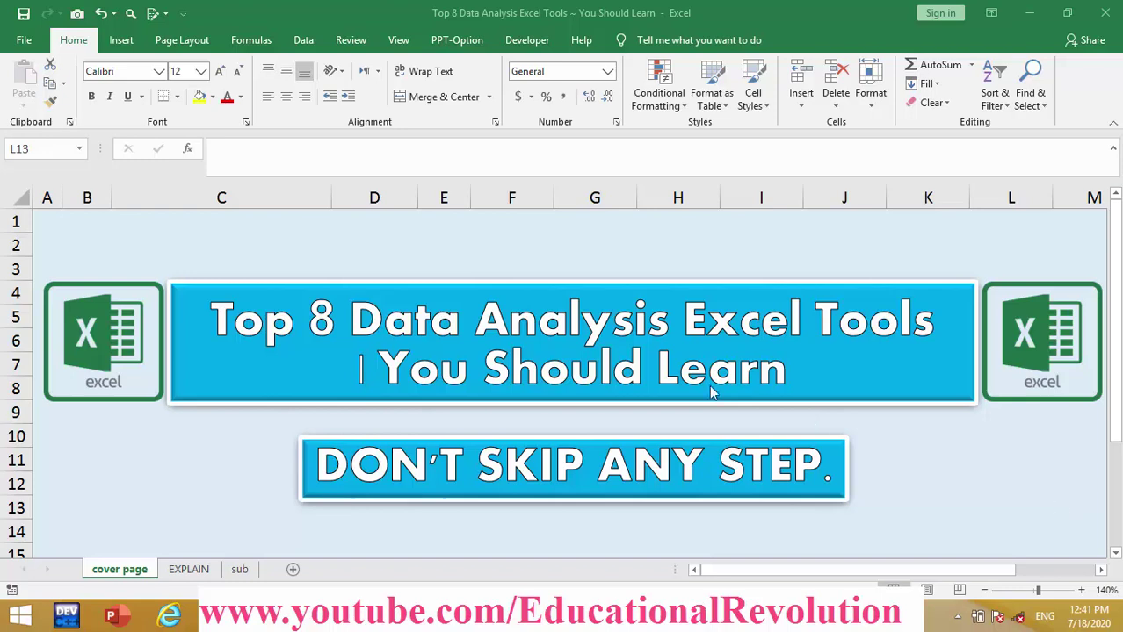
# Step: Switch to the EXPLAIN sheet with the five-employee Name/Desig table
pyautogui.click(190, 570)
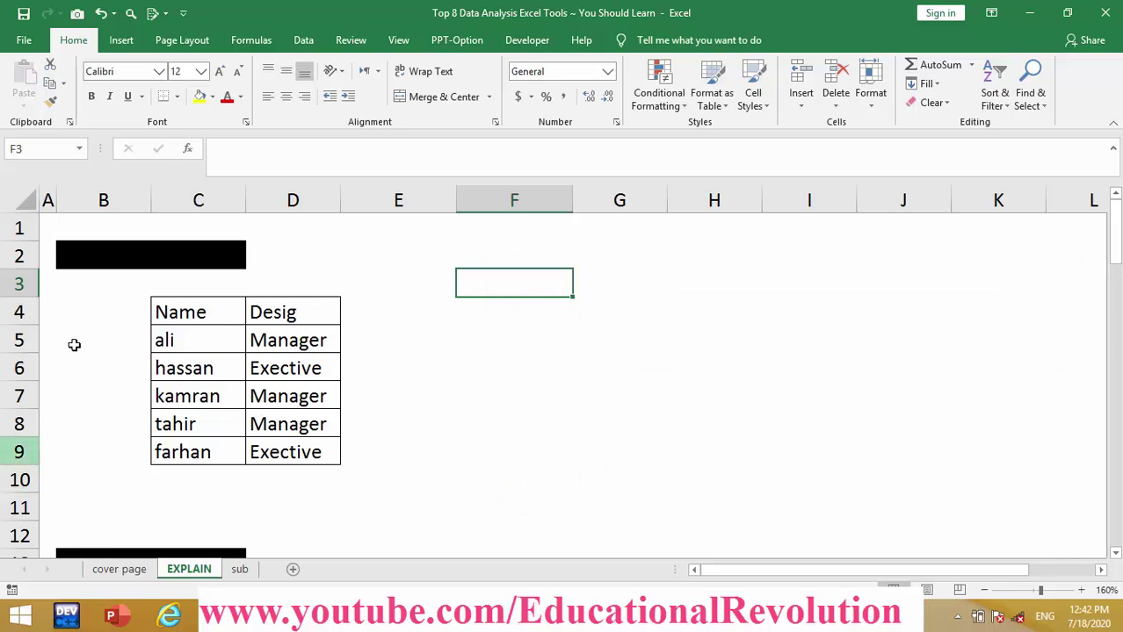
# Step: Set B2:C2 to No Fill to reveal 'Tool No. 1 (Filter)', then select the Name/Desig table
pyautogui.moveTo(88, 255); pyautogui.dragTo(198, 255)
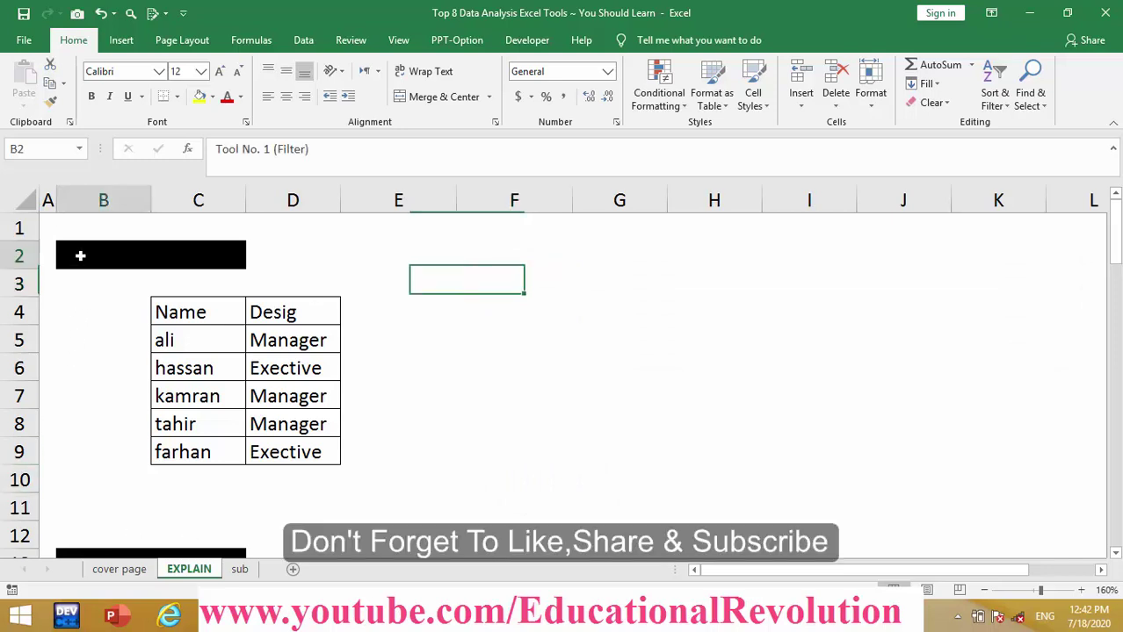
pyautogui.click(212, 97)
pyautogui.click(234, 275)
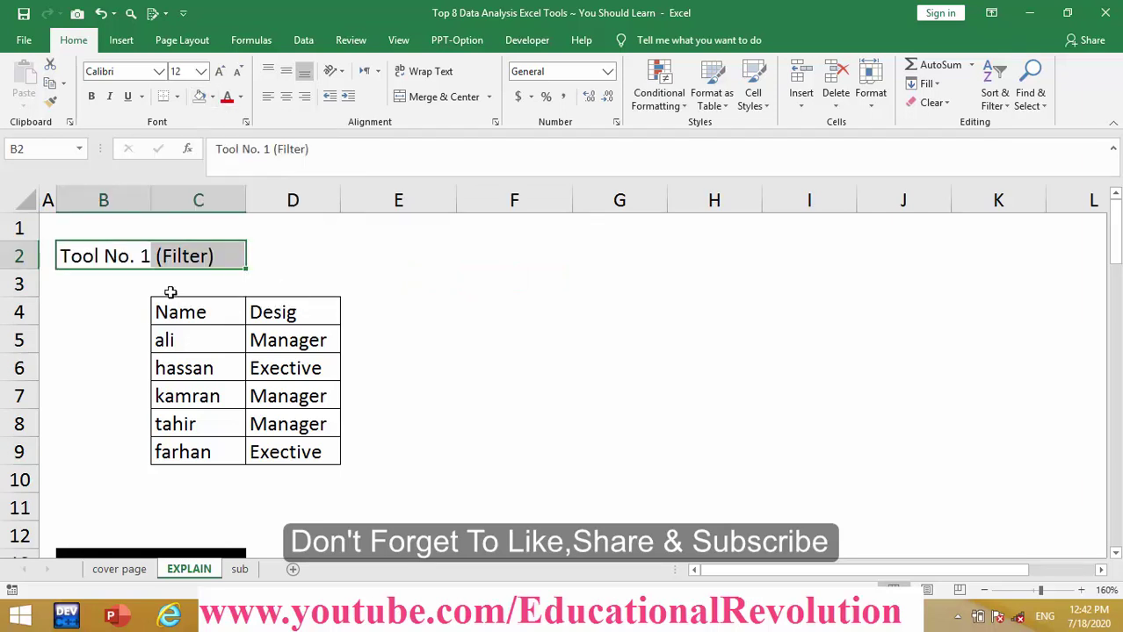
pyautogui.click(351, 281)
pyautogui.click(309, 310)
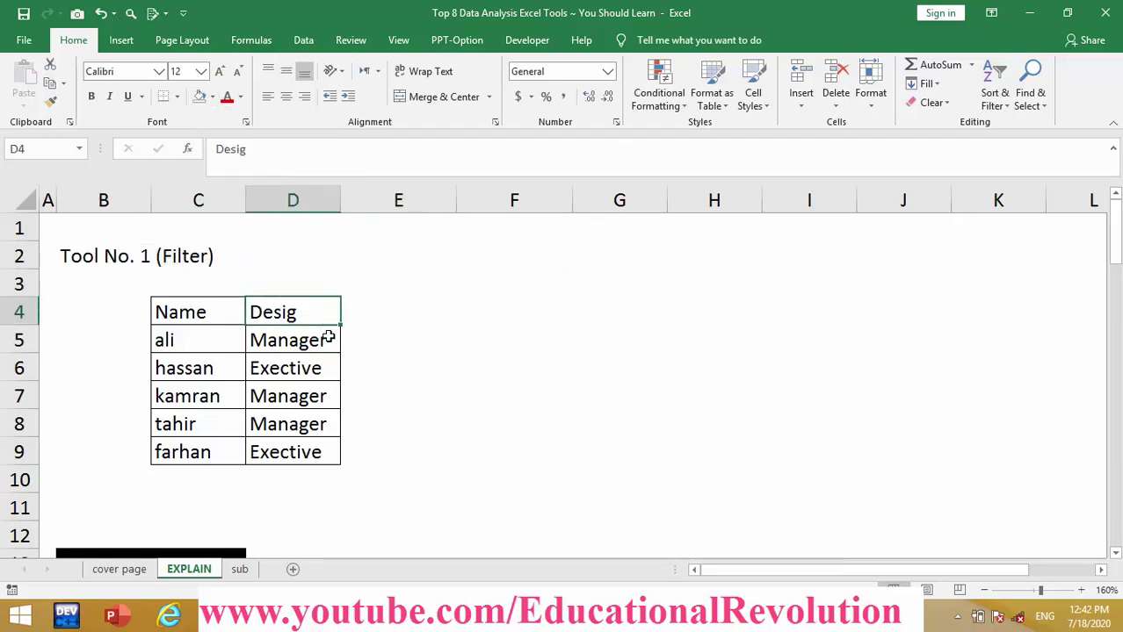
pyautogui.moveTo(212, 309); pyautogui.dragTo(290, 451)
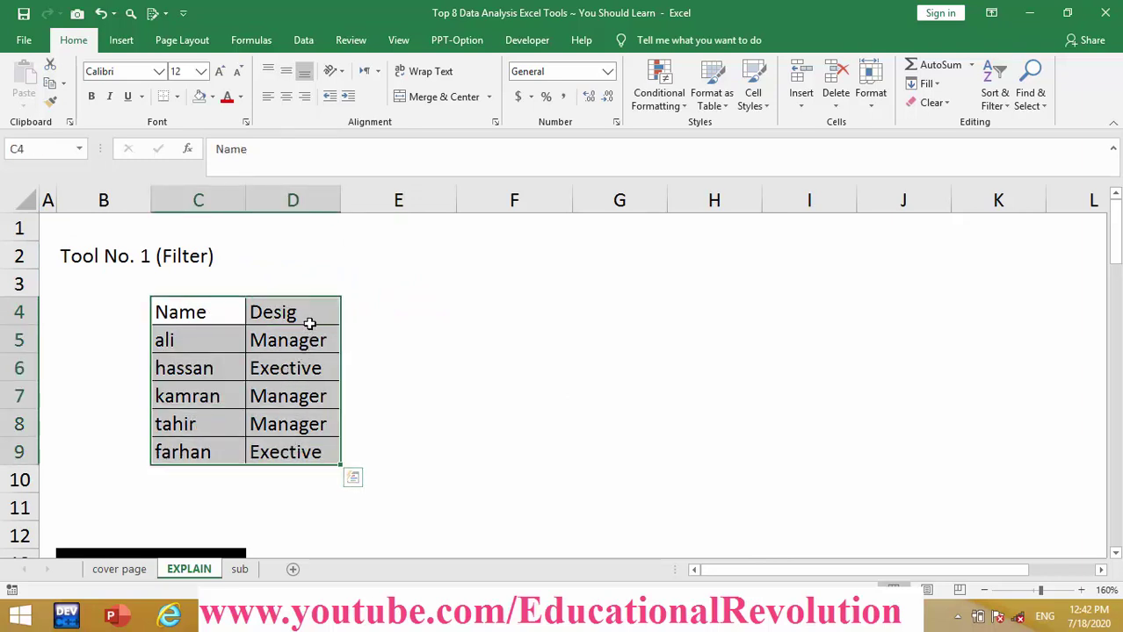
pyautogui.click(308, 314)
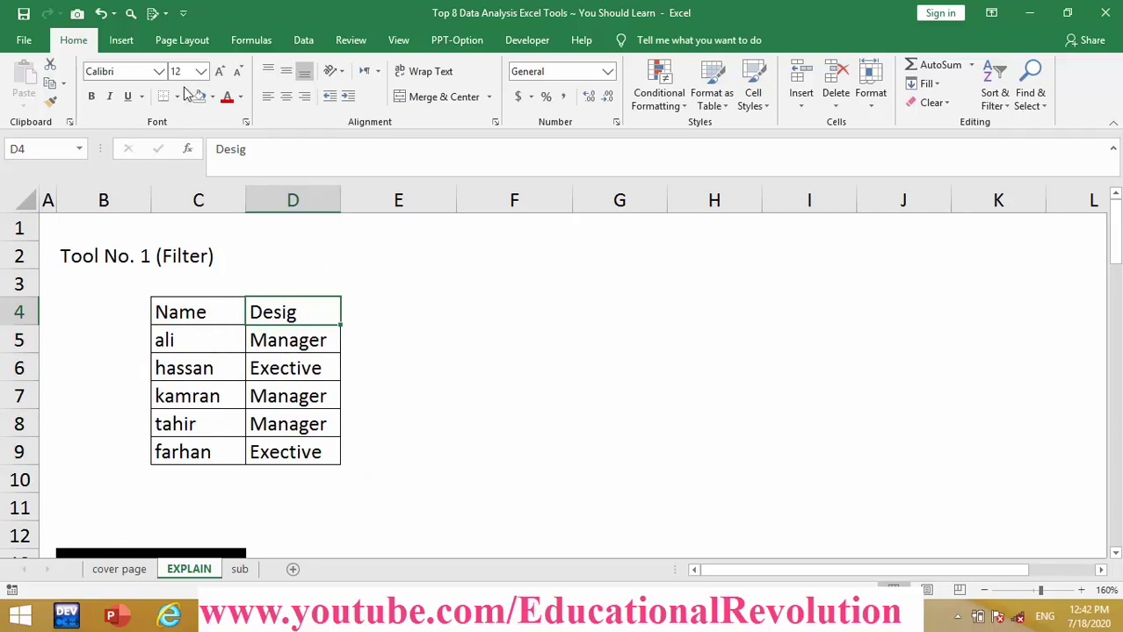
# Step: Turn on filtering and filter the Desig column to show only Exective rows
pyautogui.click(303, 40)
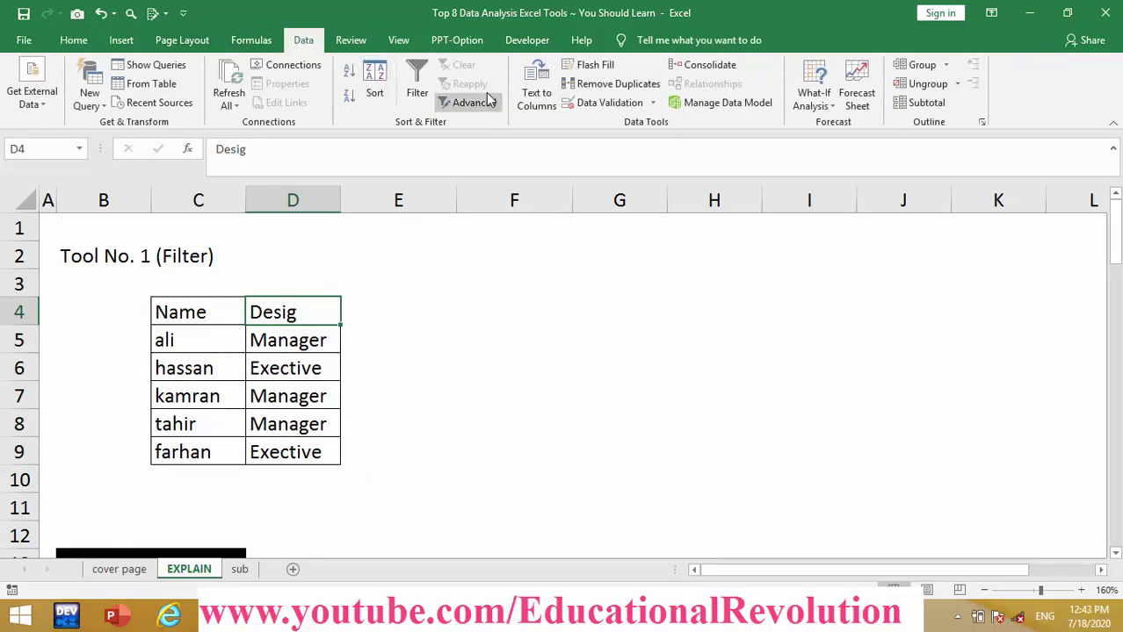
pyautogui.click(417, 88)
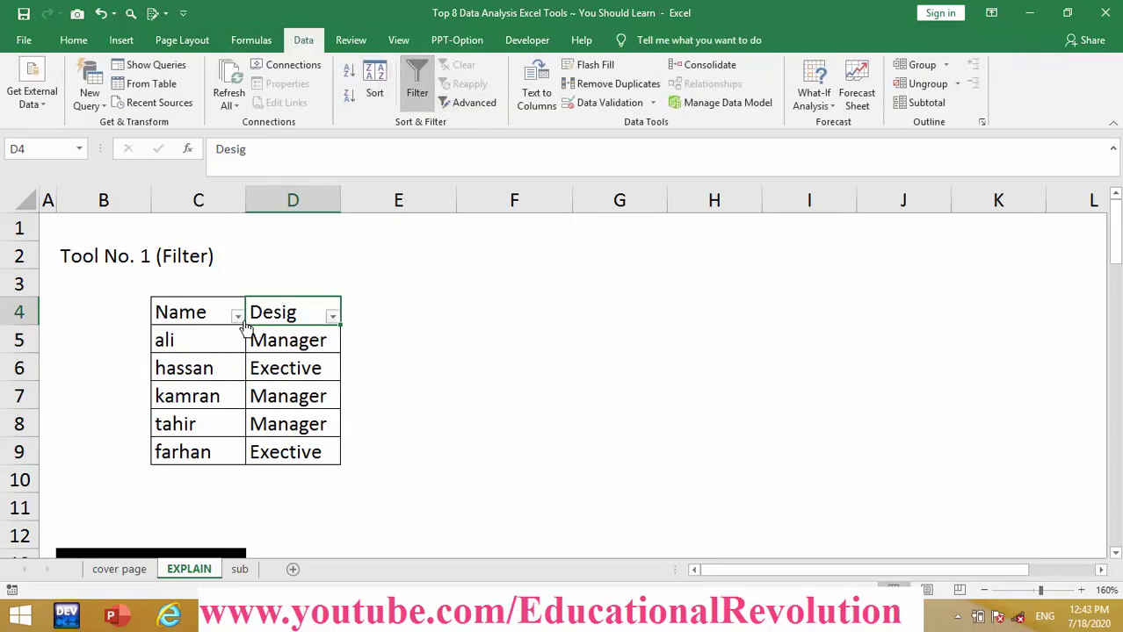
pyautogui.click(333, 317)
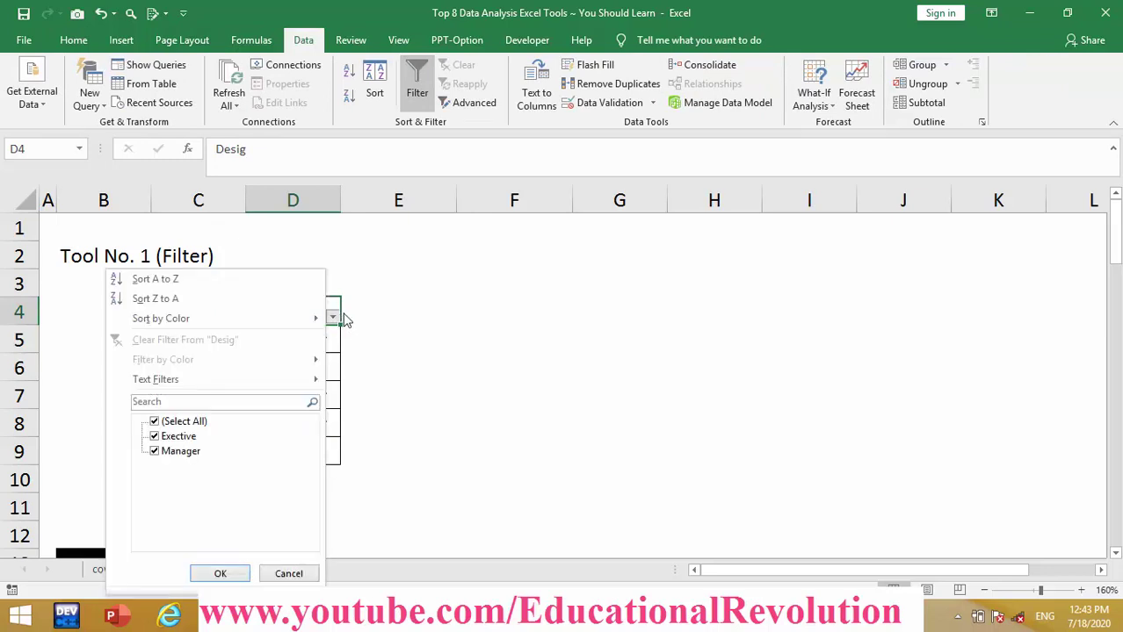
pyautogui.click(193, 422)
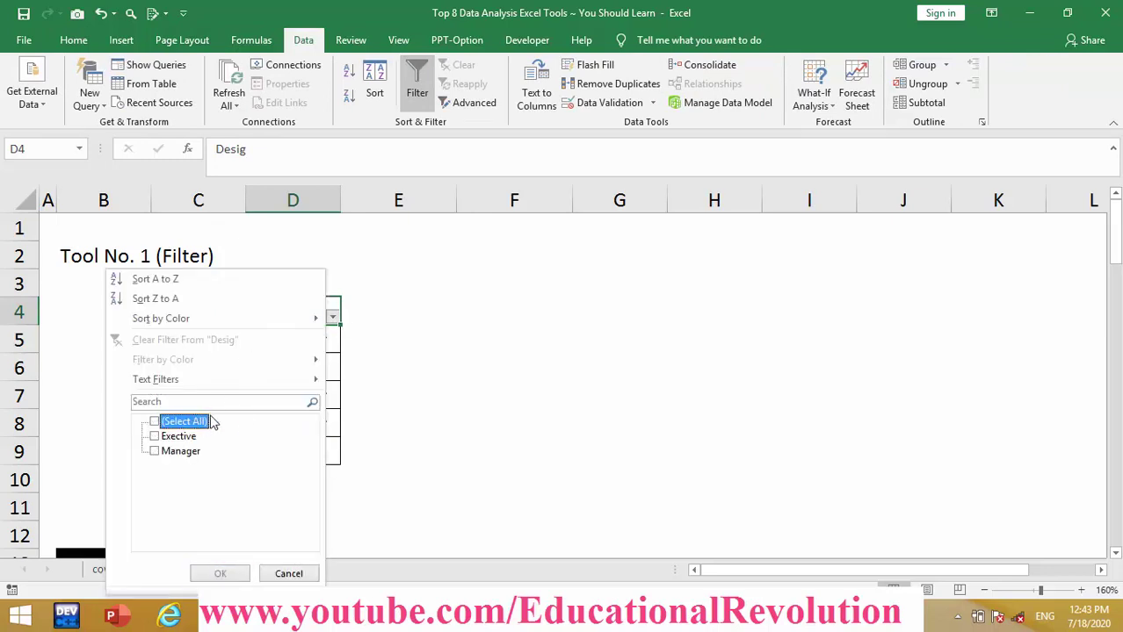
pyautogui.click(180, 436)
pyautogui.click(222, 574)
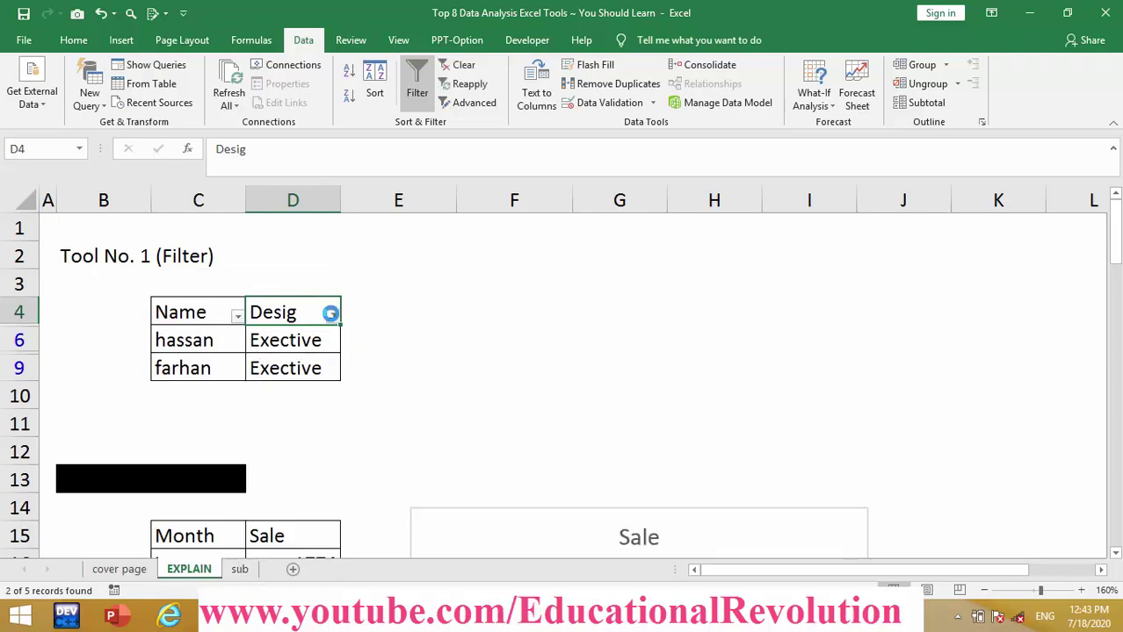
# Step: Change the Desig filter to show only the three Manager rows
pyautogui.click(334, 315)
pyautogui.click(180, 423)
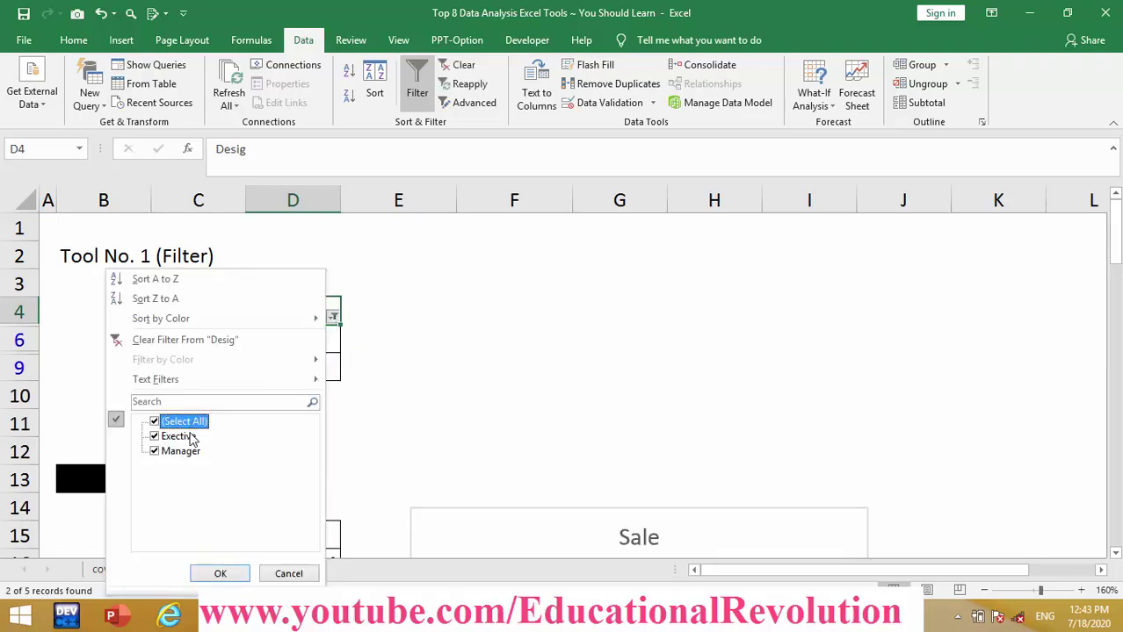
pyautogui.click(167, 451)
pyautogui.click(164, 436)
pyautogui.click(171, 452)
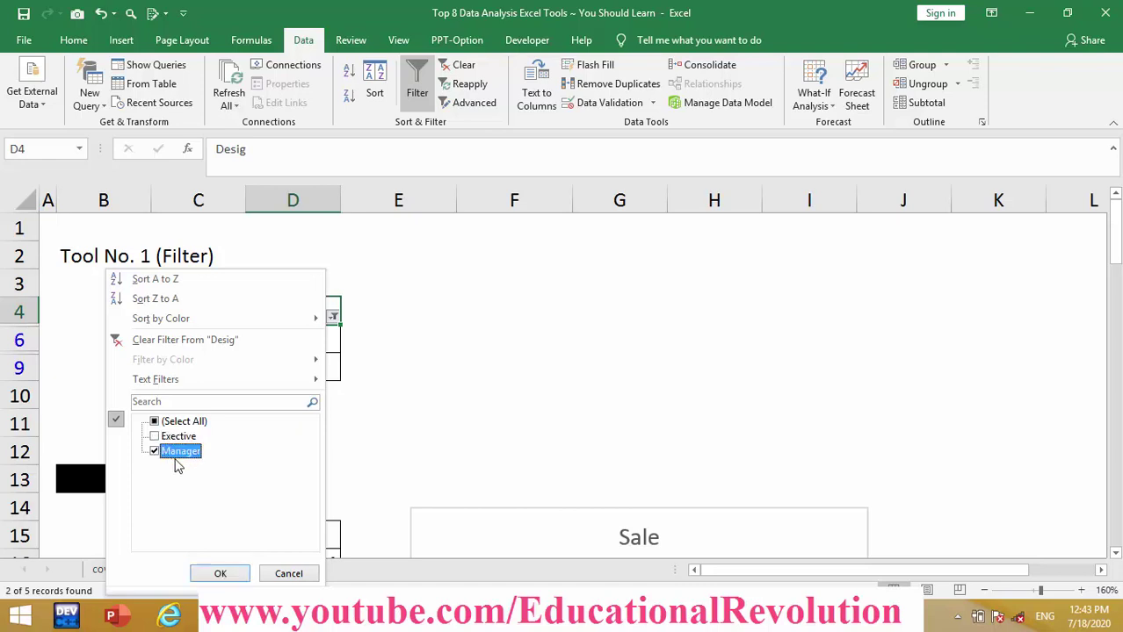
pyautogui.click(220, 573)
pyautogui.click(292, 346)
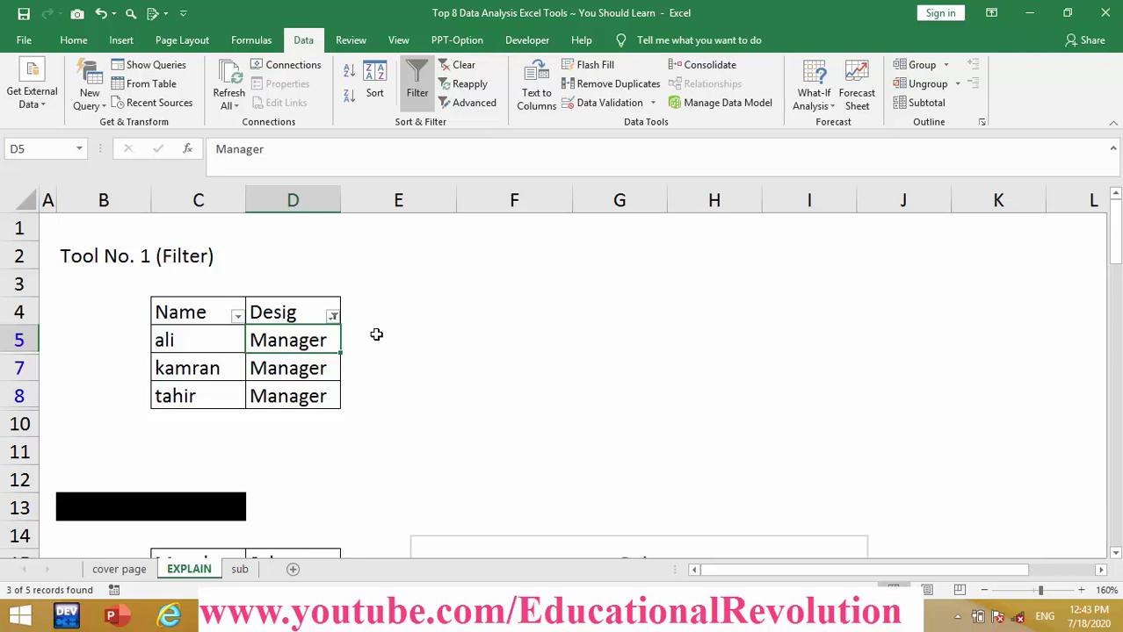
# Step: Clear the black fill from B13:C13 to show the 'Tool No. 2 (Charts)' heading and Sale chart
pyautogui.moveTo(87, 501); pyautogui.dragTo(232, 479)
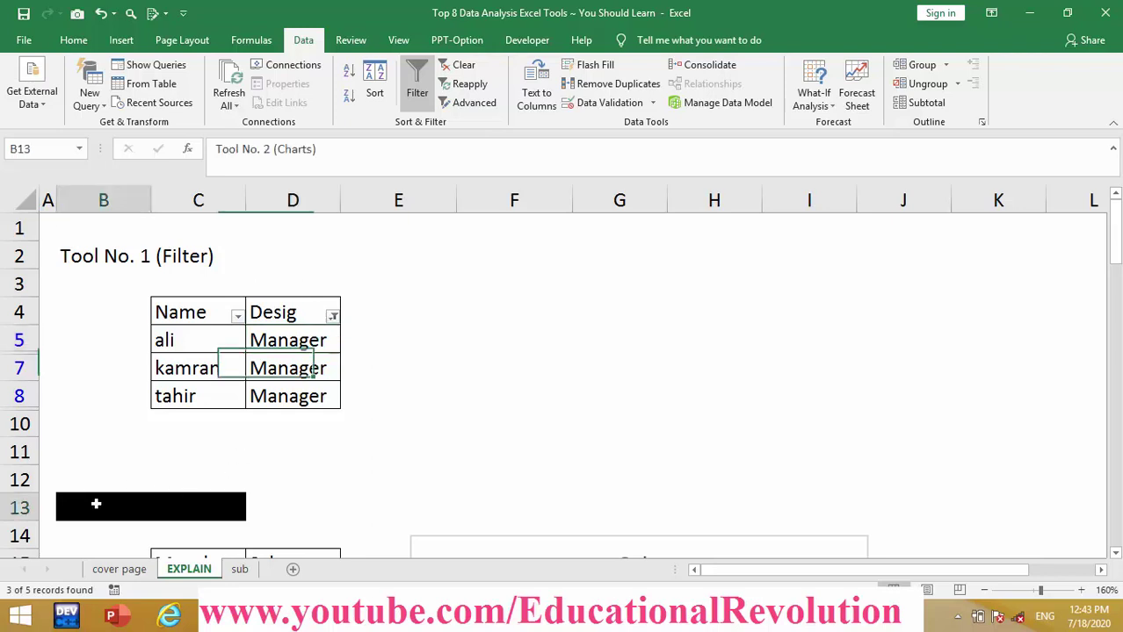
pyautogui.click(74, 39)
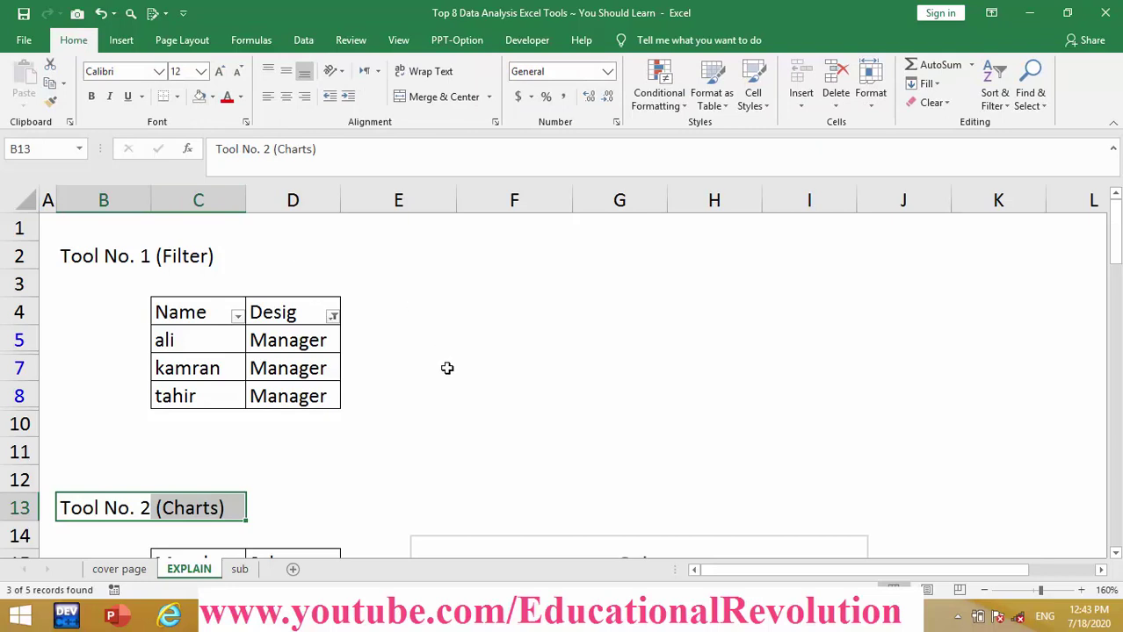
pyautogui.press('Down')
pyautogui.press('Down')
pyautogui.press('Down')
pyautogui.press('Down')
pyautogui.press('Down')
pyautogui.press('Down')
pyautogui.press('Down')
pyautogui.press('Down')
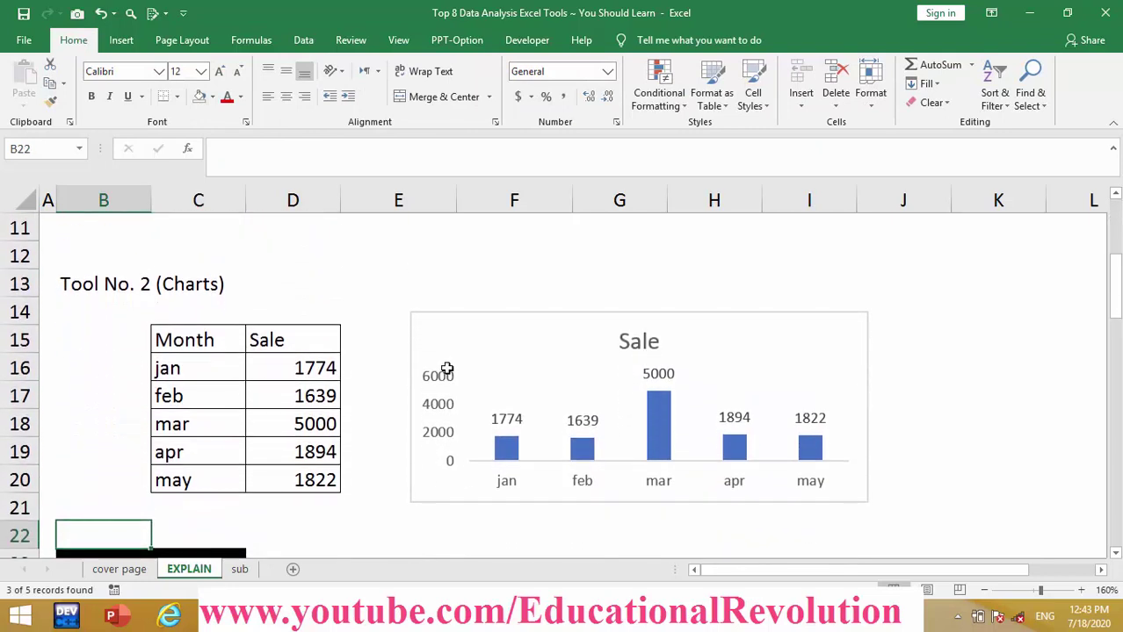
pyautogui.click(378, 400)
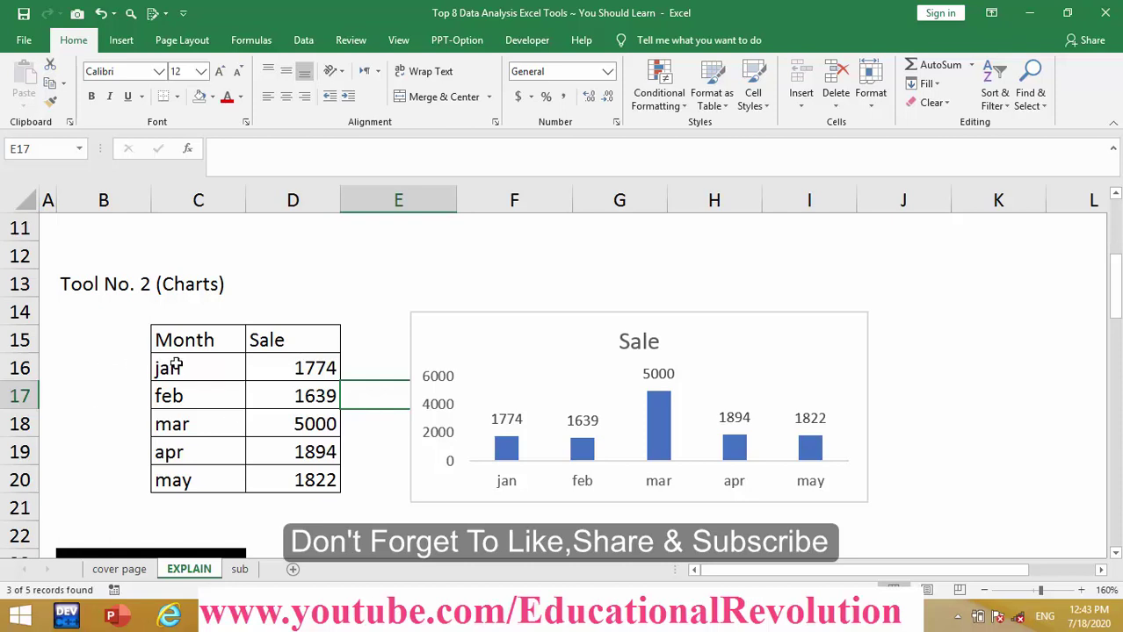
# Step: Select the month names and Sale values in C16:D20, then move down to the next Name table
pyautogui.moveTo(226, 369); pyautogui.dragTo(212, 472)
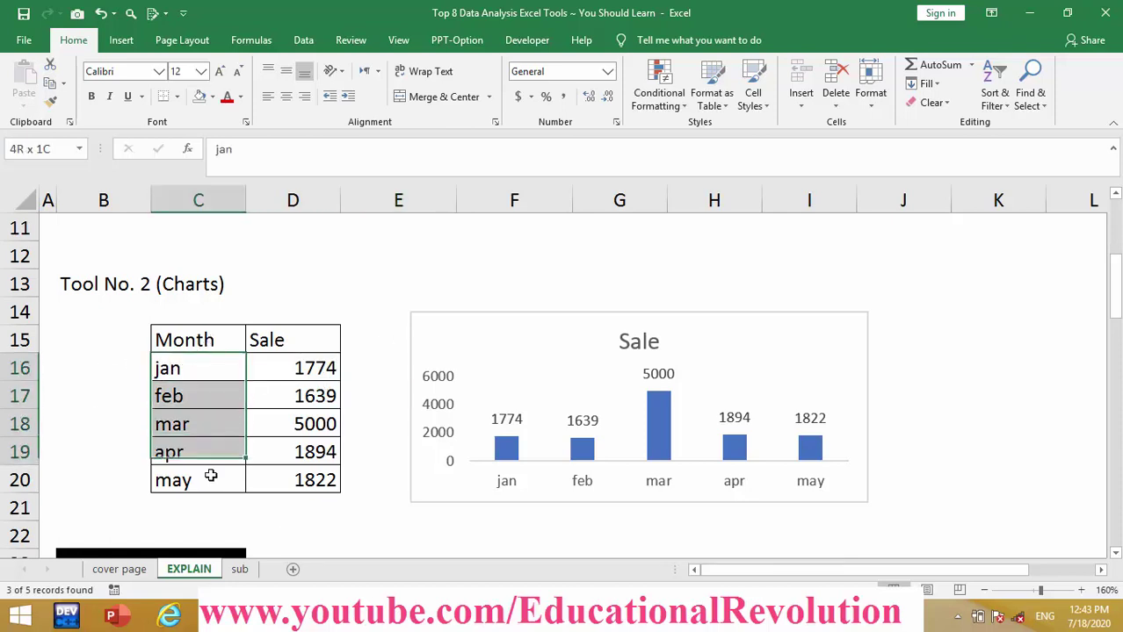
pyautogui.moveTo(298, 369); pyautogui.dragTo(303, 484)
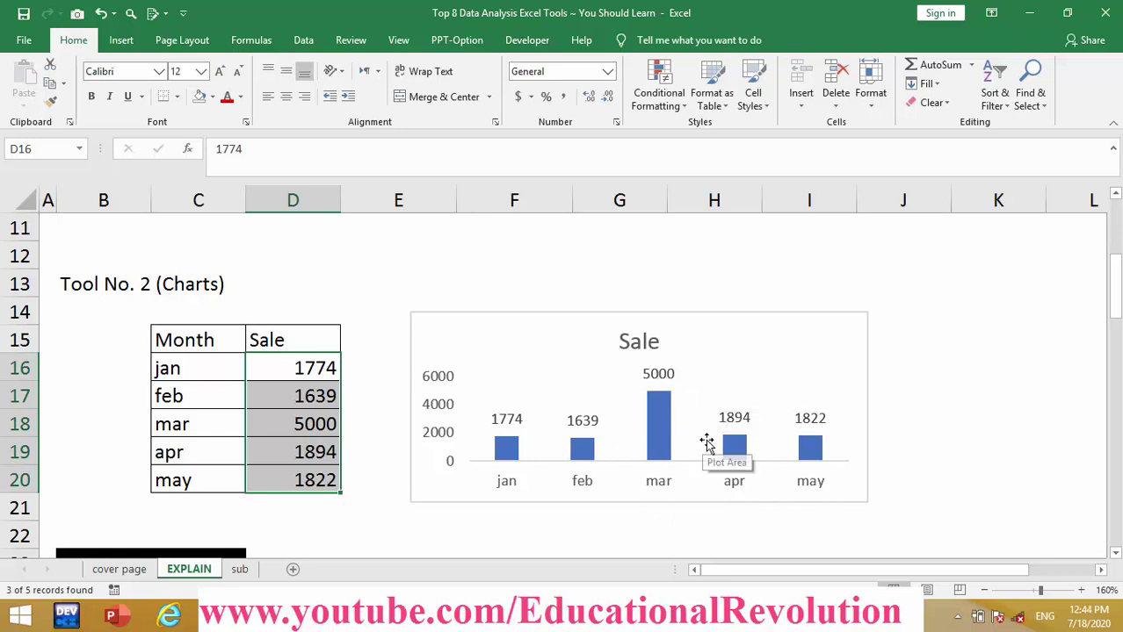
pyautogui.click(650, 278)
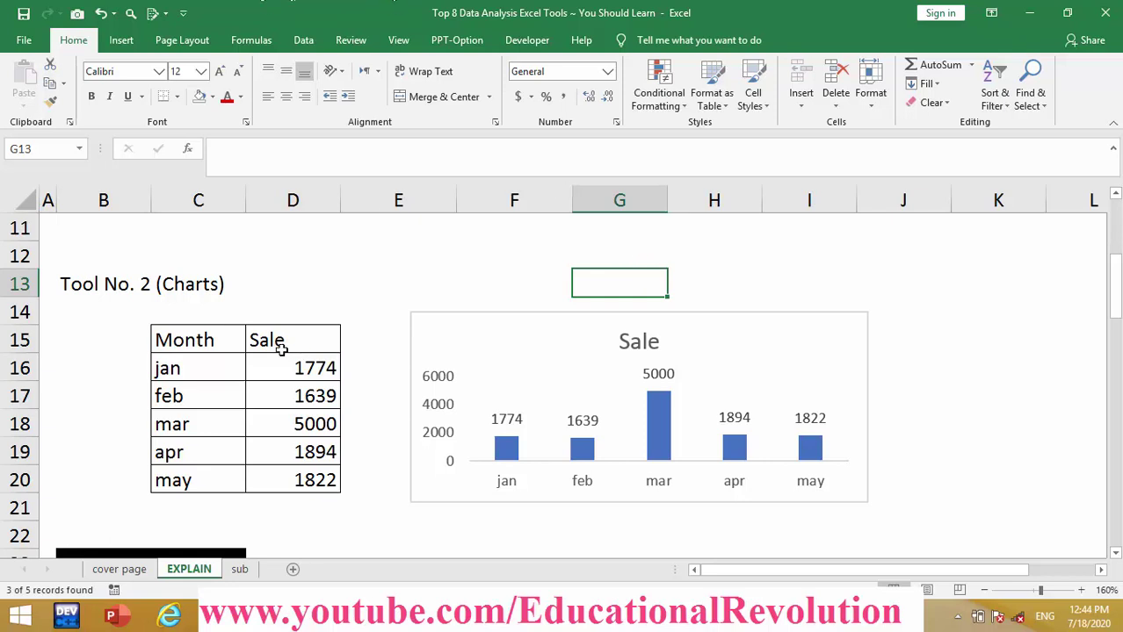
pyautogui.click(232, 334)
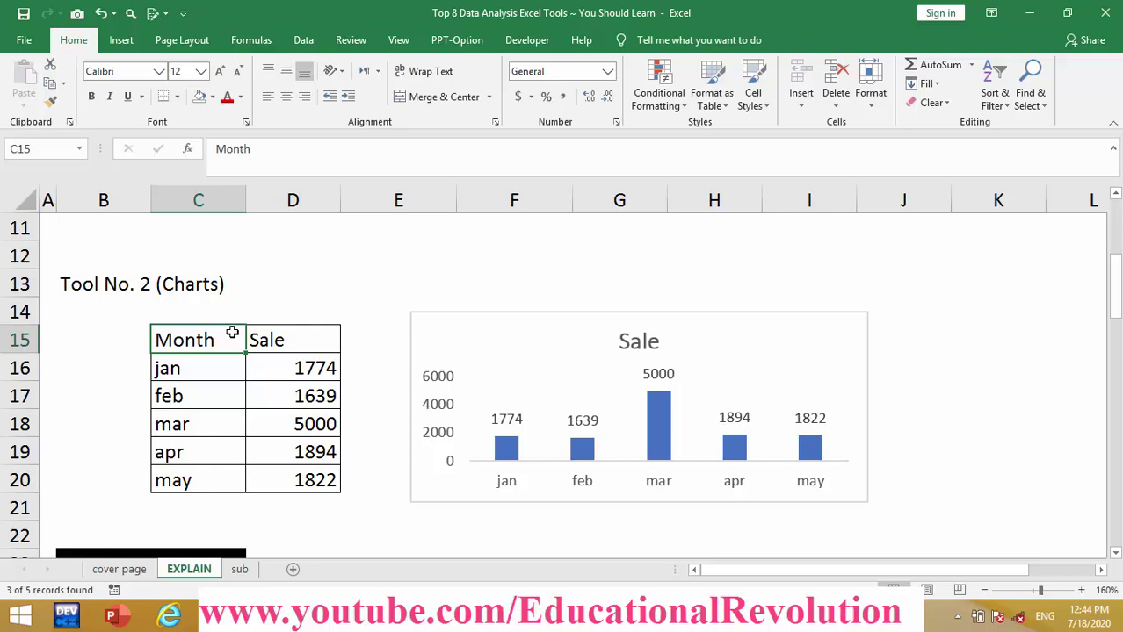
pyautogui.hotkey('ctrl', 'Down')
pyautogui.hotkey('ctrl', 'Down')
pyautogui.press('Down')
pyautogui.press('Down')
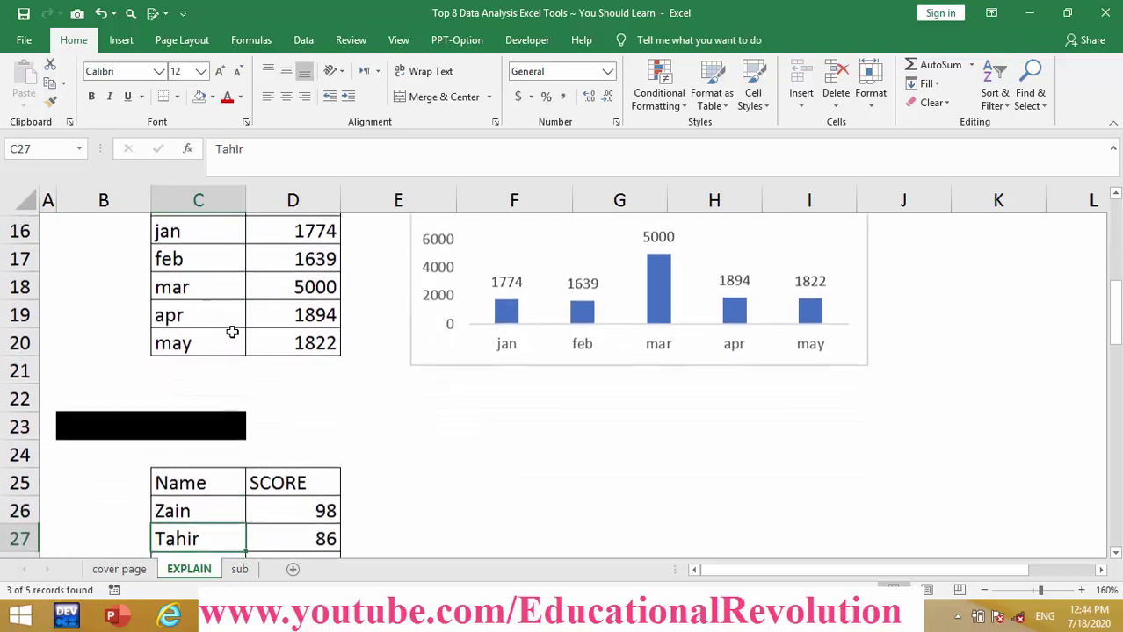
# Step: Reveal the 'Tool No. 3 (Sort)' heading and select the Name/SCORE table C25:D30
pyautogui.click(93, 425)
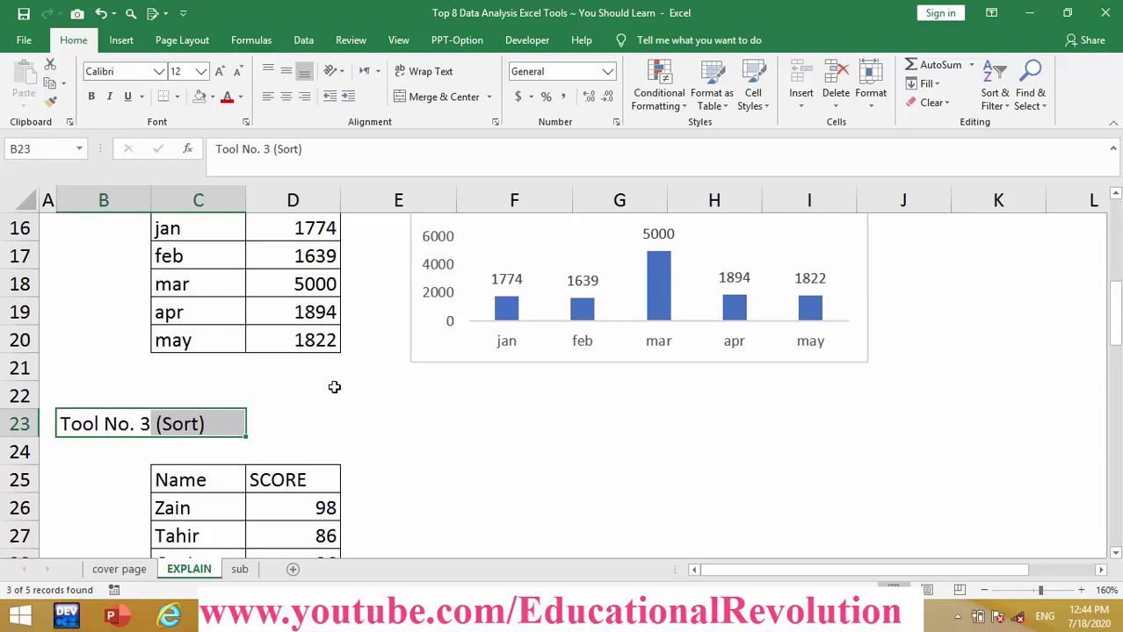
pyautogui.press('Down')
pyautogui.press('Down')
pyautogui.press('Down')
pyautogui.press('Down')
pyautogui.press('Down')
pyautogui.press('Down')
pyautogui.press('Down')
pyautogui.press('Down')
pyautogui.press('Down')
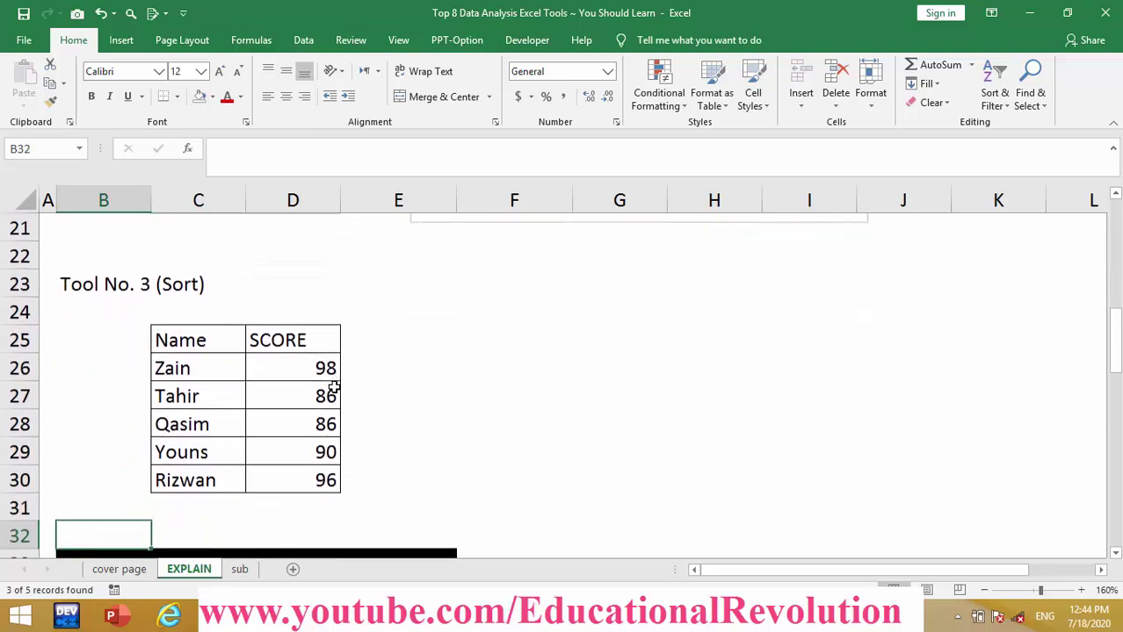
pyautogui.moveTo(215, 349); pyautogui.dragTo(308, 478)
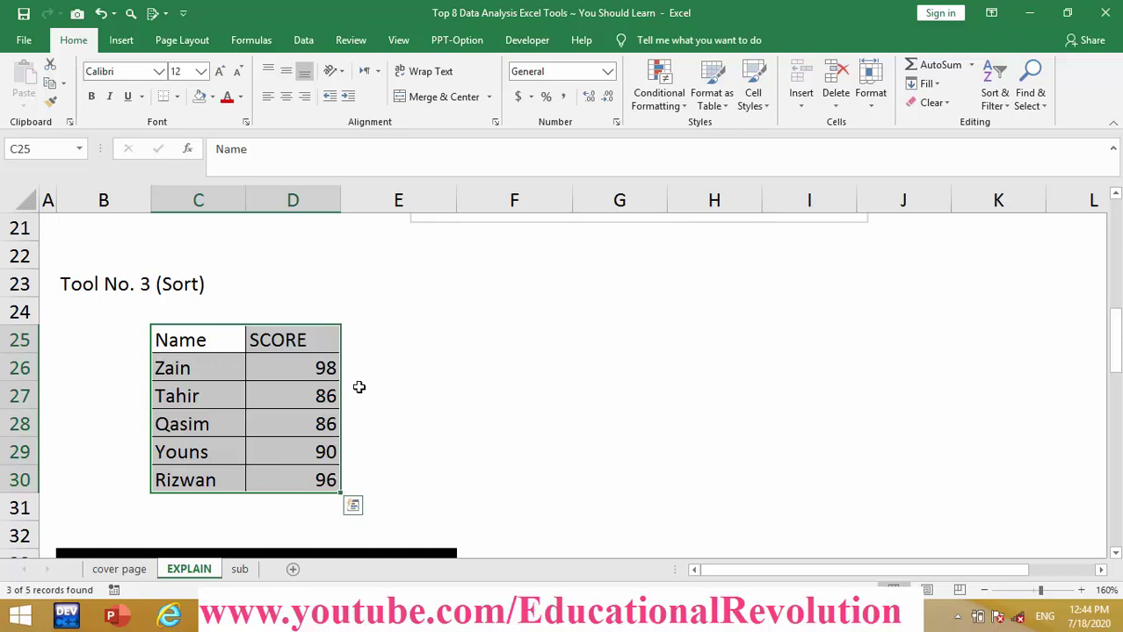
# Step: Sort the table by SCORE smallest to largest, so Tahir 86 comes first and Zain 98 last
pyautogui.click(298, 40)
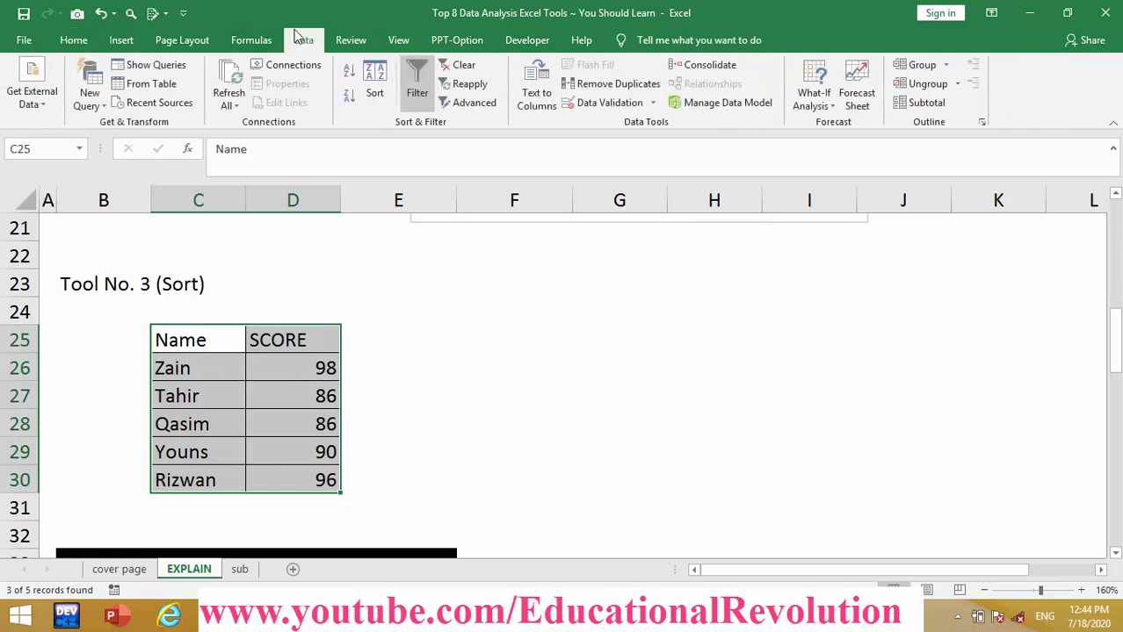
pyautogui.click(374, 93)
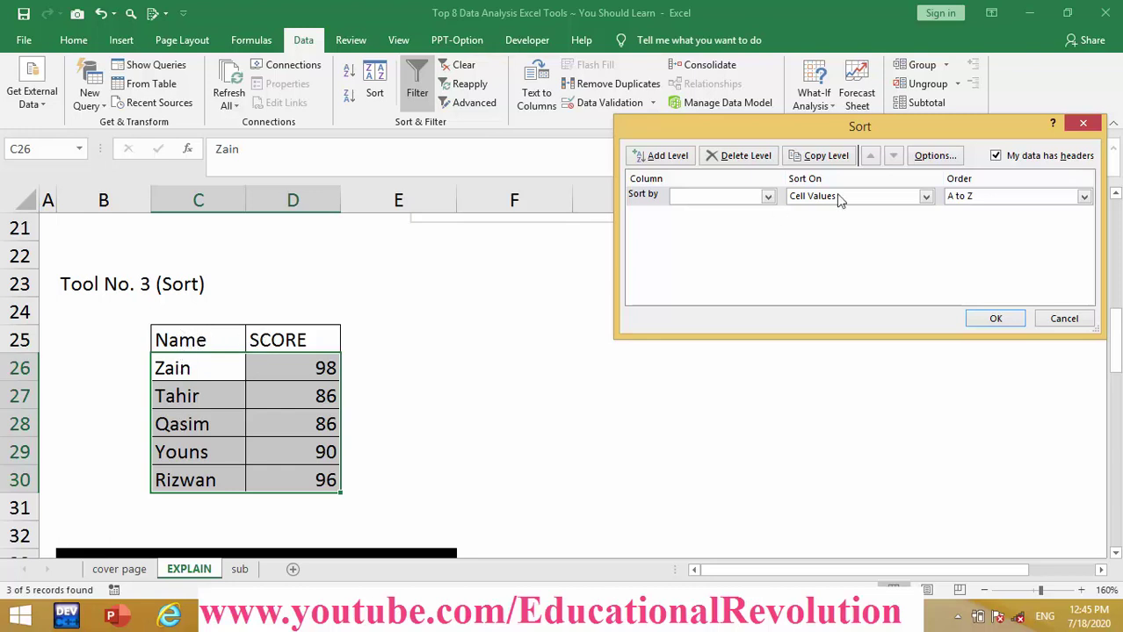
pyautogui.click(767, 197)
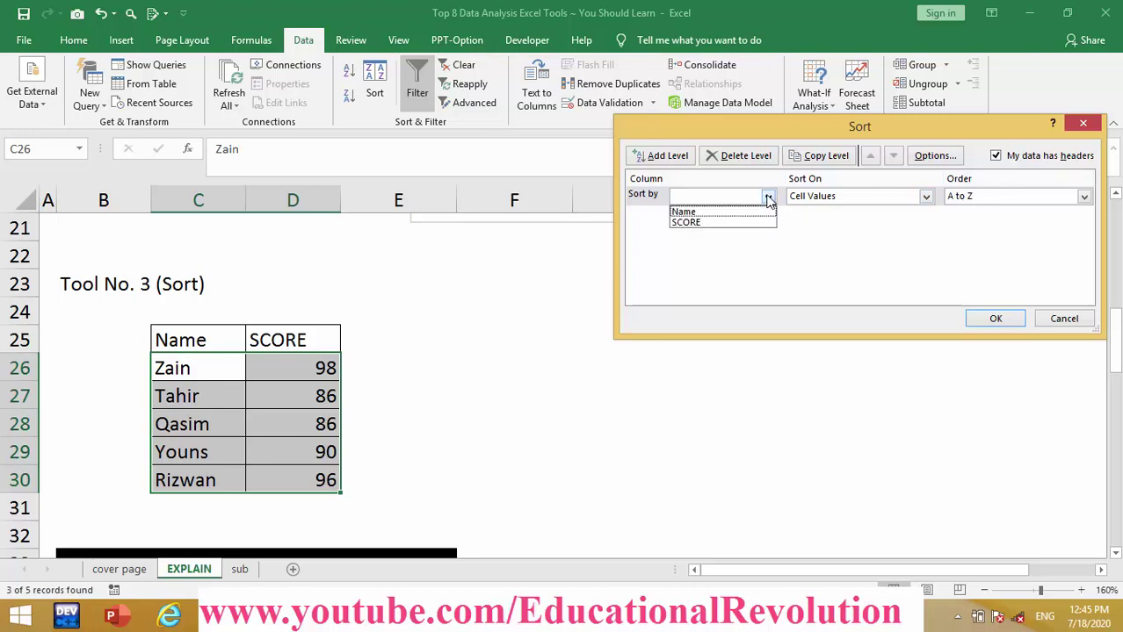
pyautogui.click(726, 223)
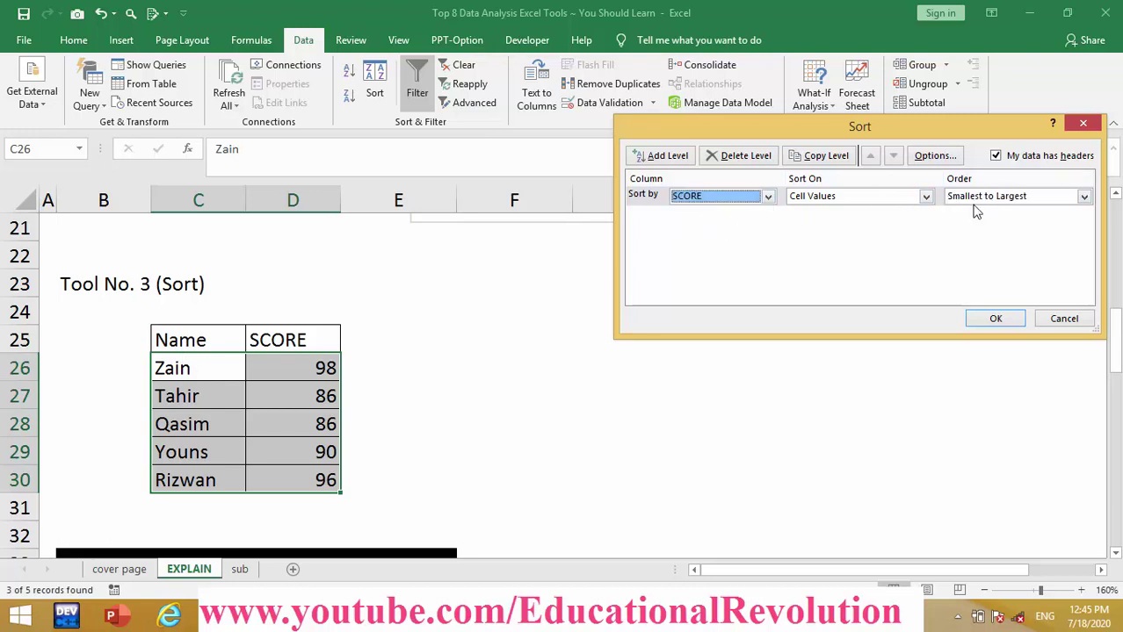
pyautogui.click(995, 318)
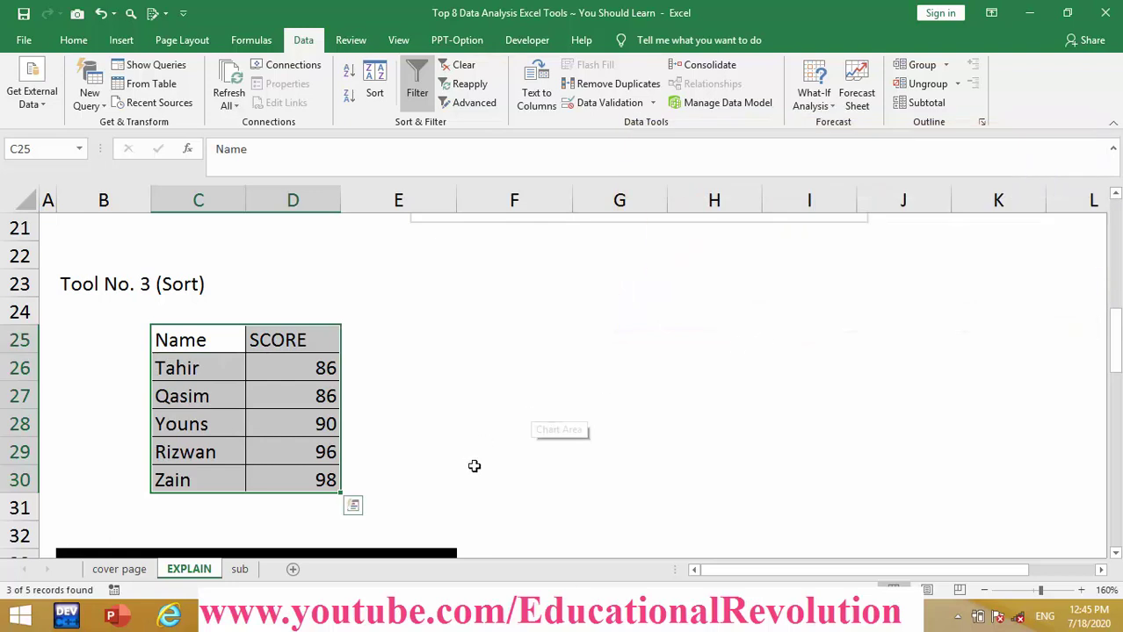
pyautogui.click(296, 368)
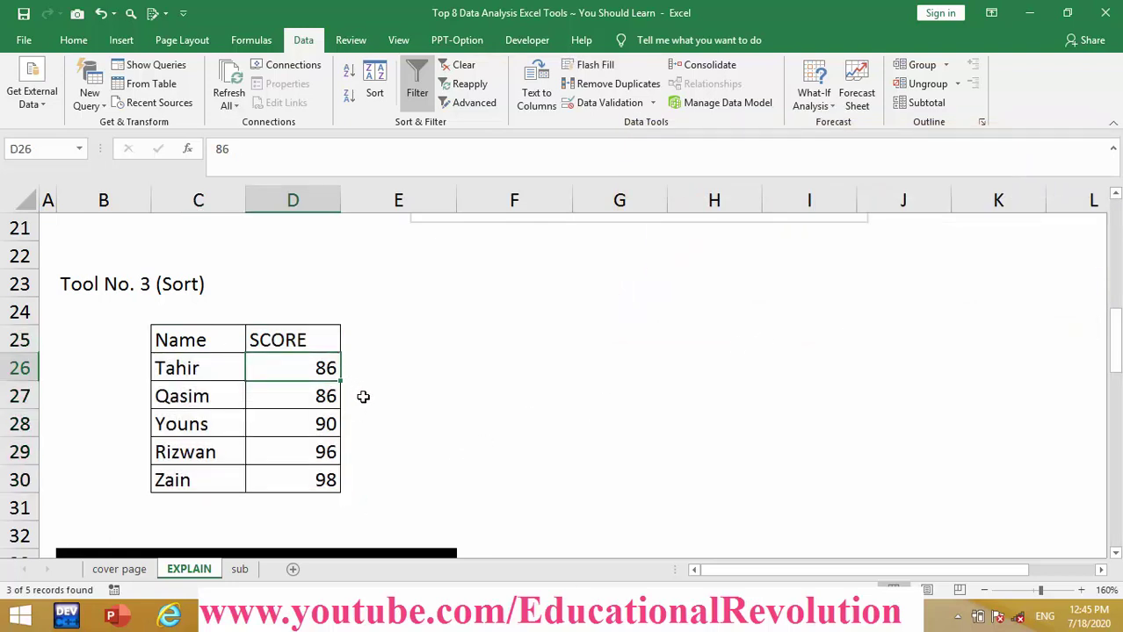
pyautogui.click(331, 481)
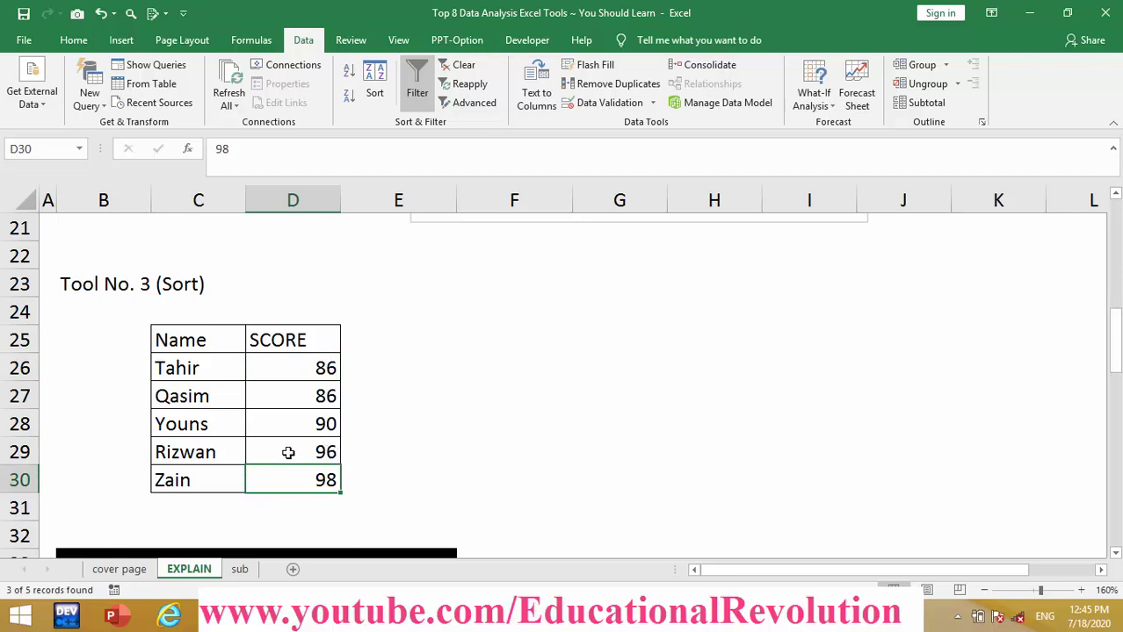
pyautogui.click(190, 470)
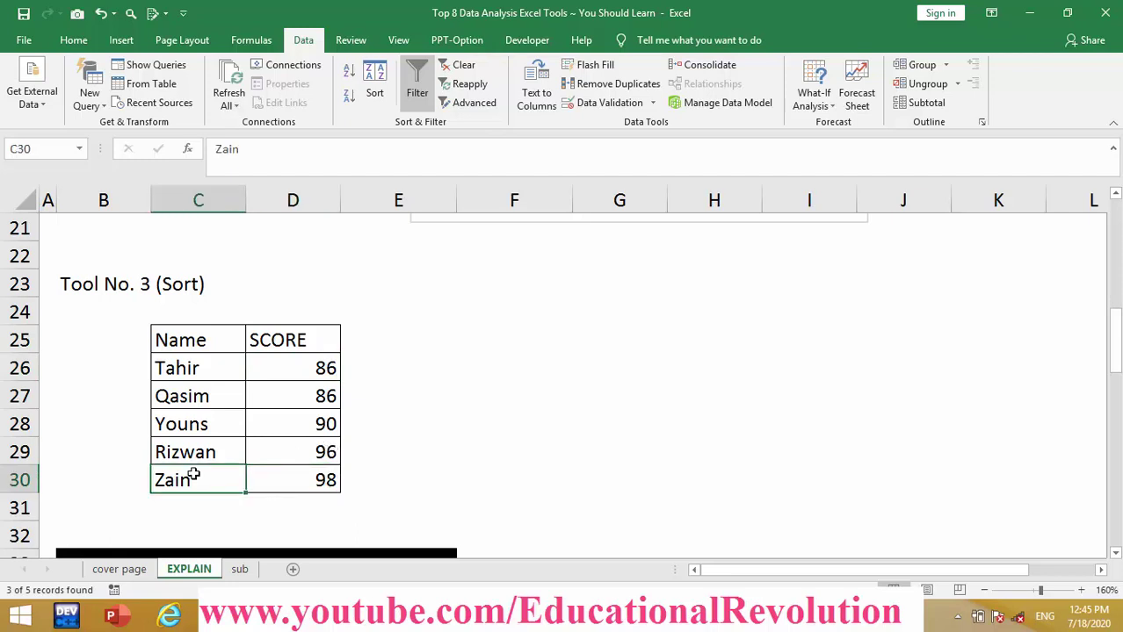
pyautogui.hotkey('ctrl', 'Down')
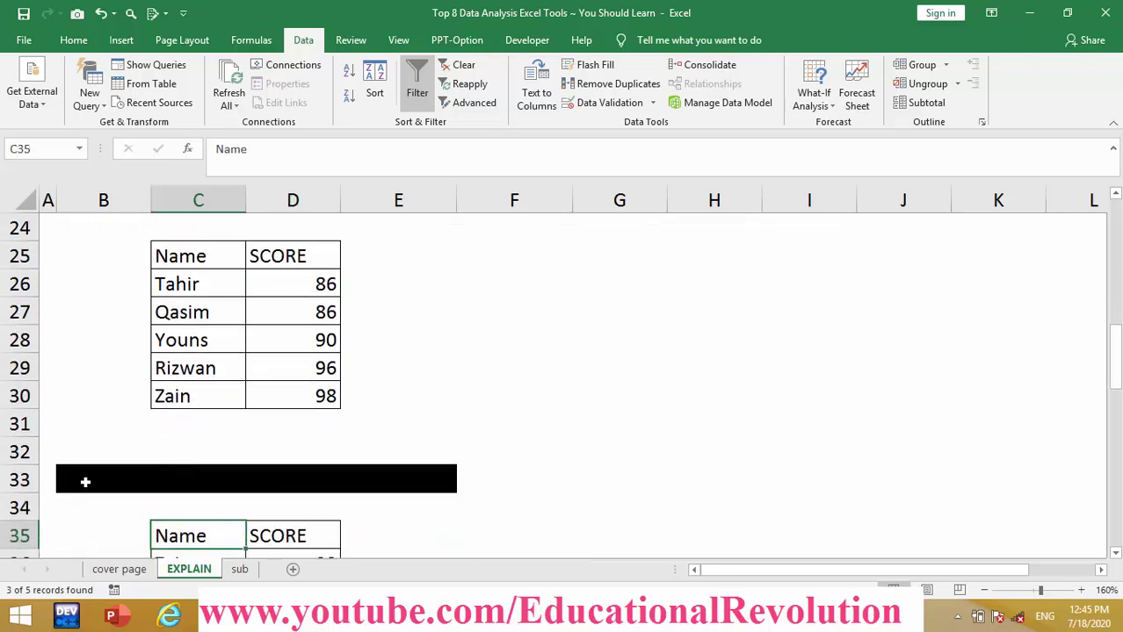
# Step: Set B33:E33 to No Fill to reveal 'Tool No. 4 (Conditional Formating)' above its Name/SCORE table
pyautogui.moveTo(140, 479); pyautogui.dragTo(399, 467)
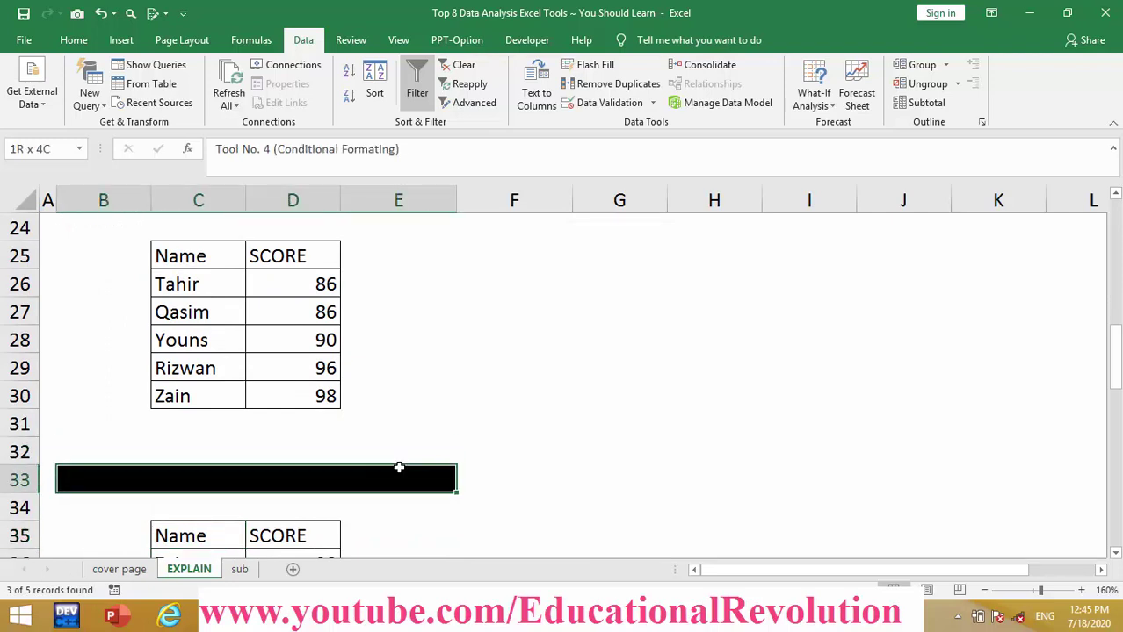
pyautogui.click(74, 40)
pyautogui.click(199, 96)
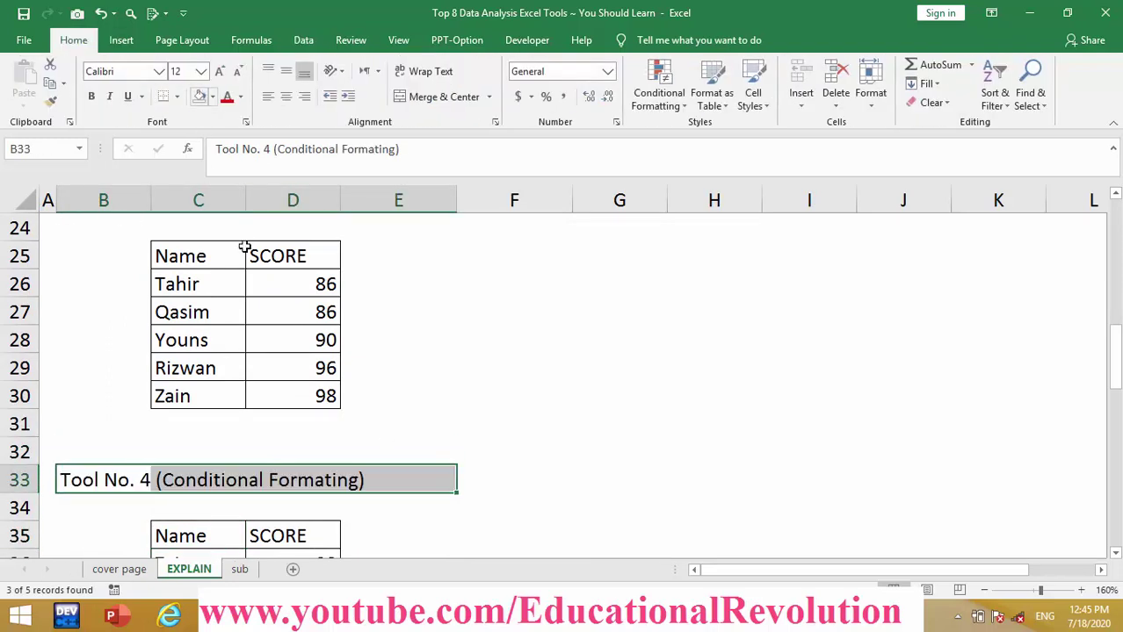
pyautogui.click(311, 422)
pyautogui.click(188, 528)
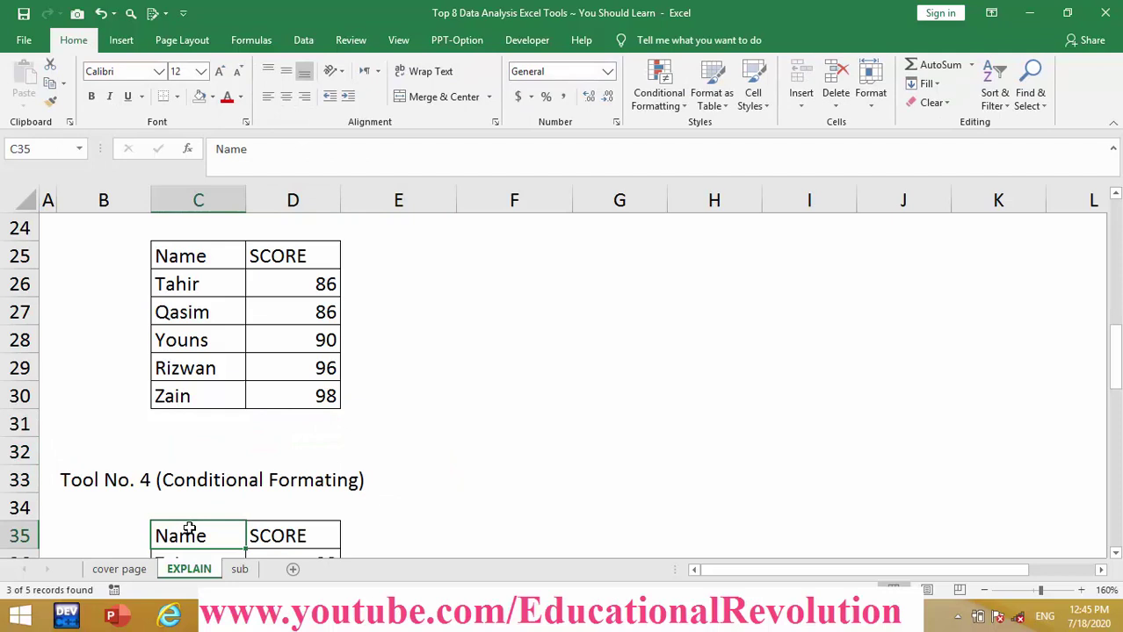
pyautogui.press('Down')
pyautogui.press('Down')
pyautogui.press('Down')
pyautogui.press('Down')
pyautogui.press('Down')
pyautogui.press('Down')
pyautogui.press('Down')
pyautogui.press('Down')
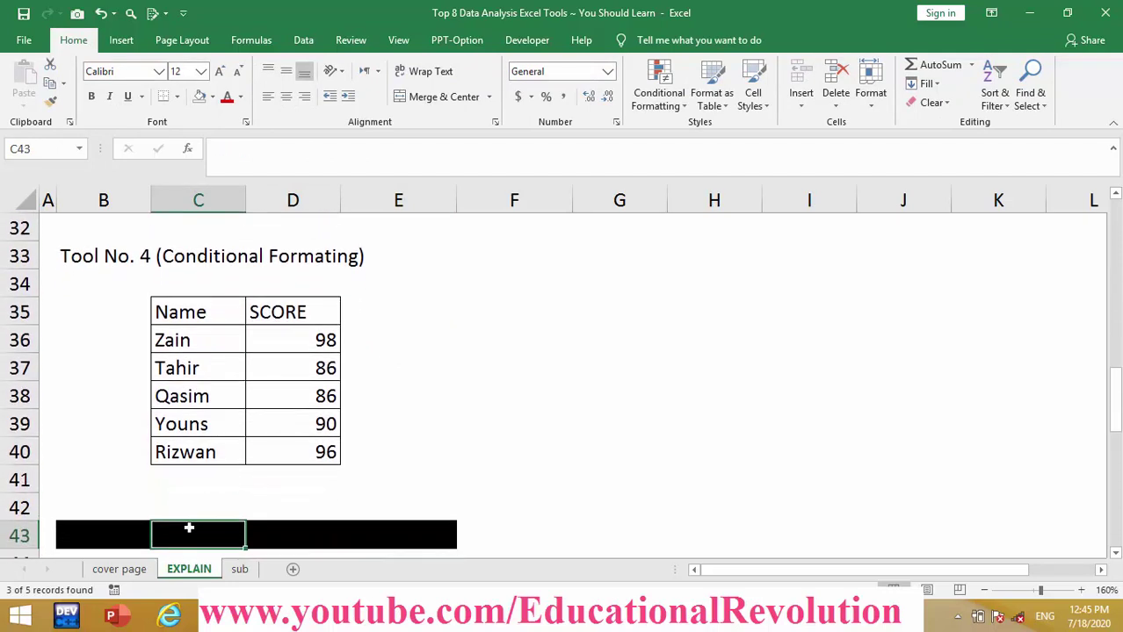
pyautogui.click(475, 413)
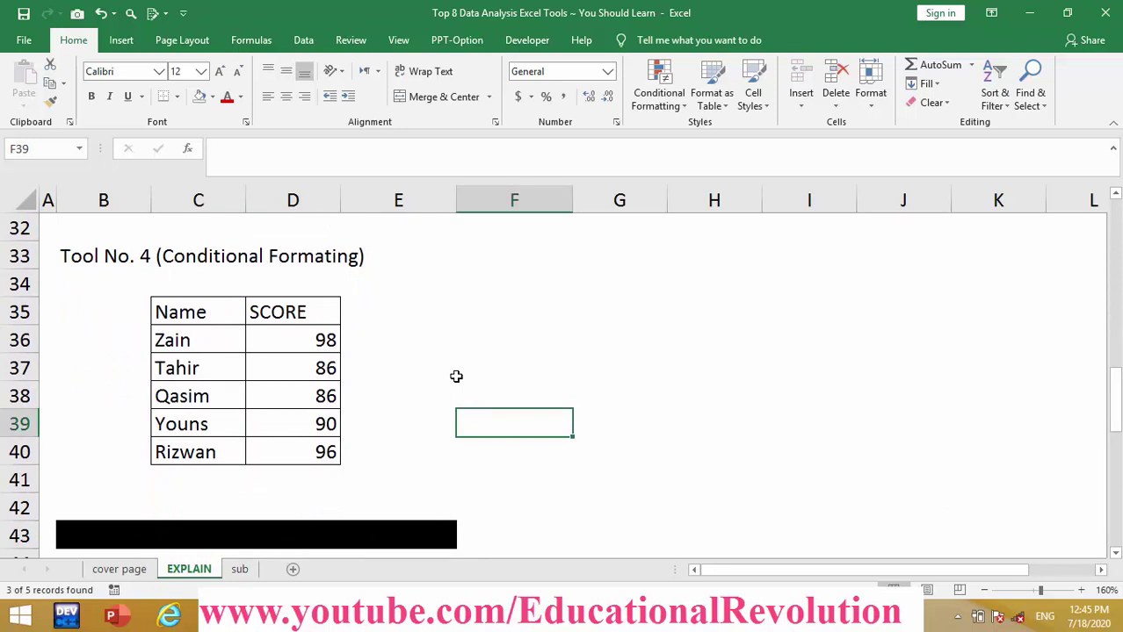
# Step: Highlight D36:D40 scores less than 78 with Light Red Fill with Dark Red Text
pyautogui.moveTo(292, 340); pyautogui.dragTo(312, 452)
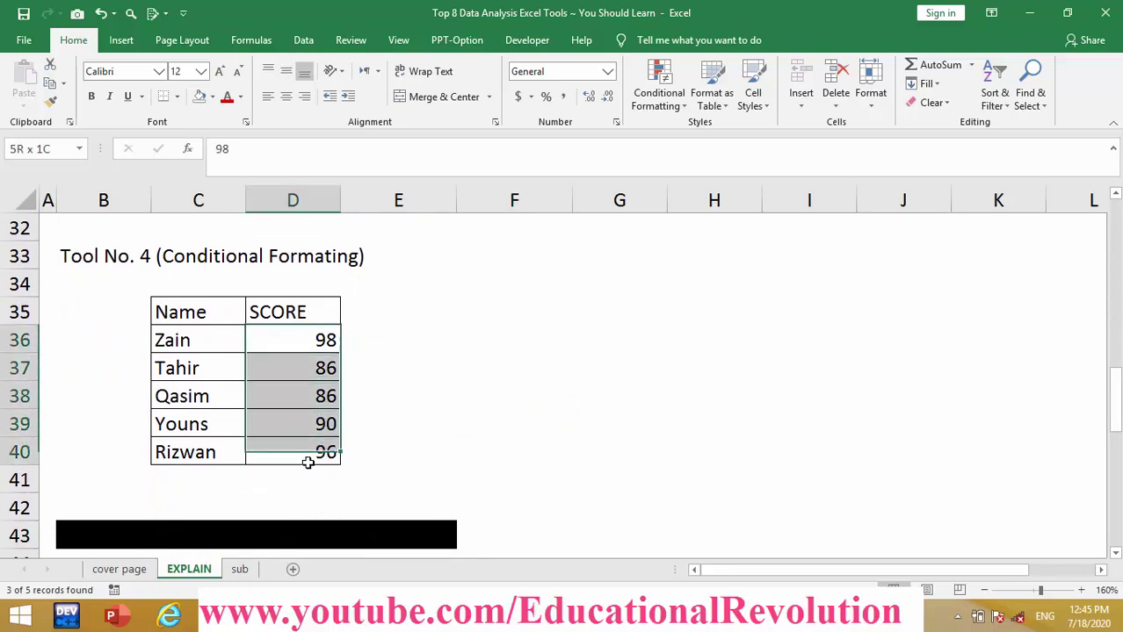
pyautogui.click(659, 97)
pyautogui.moveTo(712, 134)
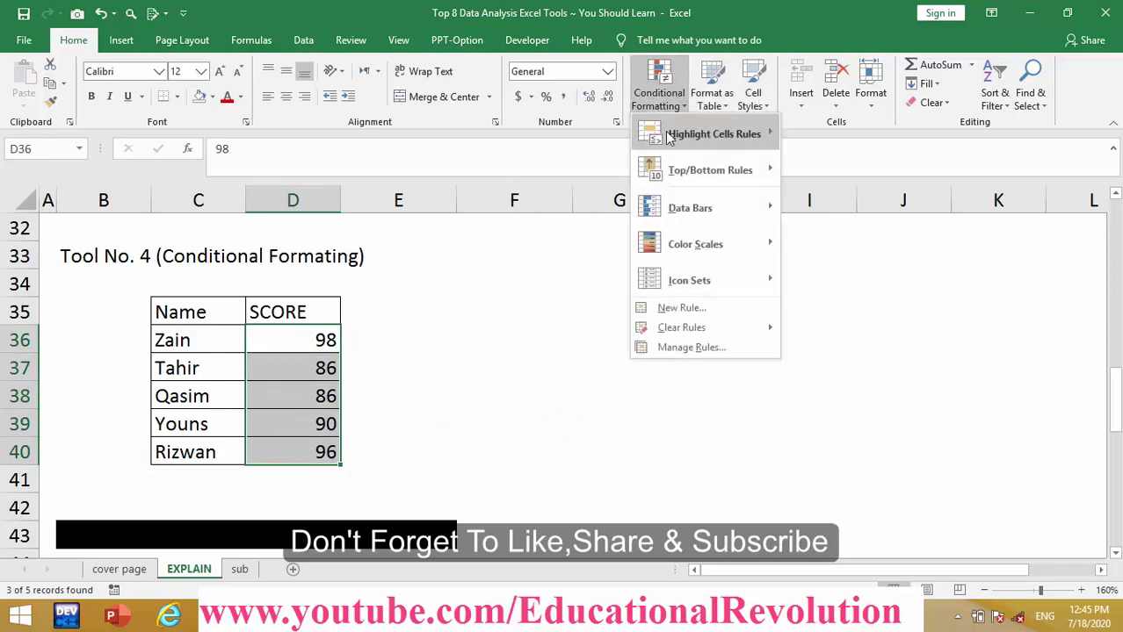
pyautogui.click(843, 171)
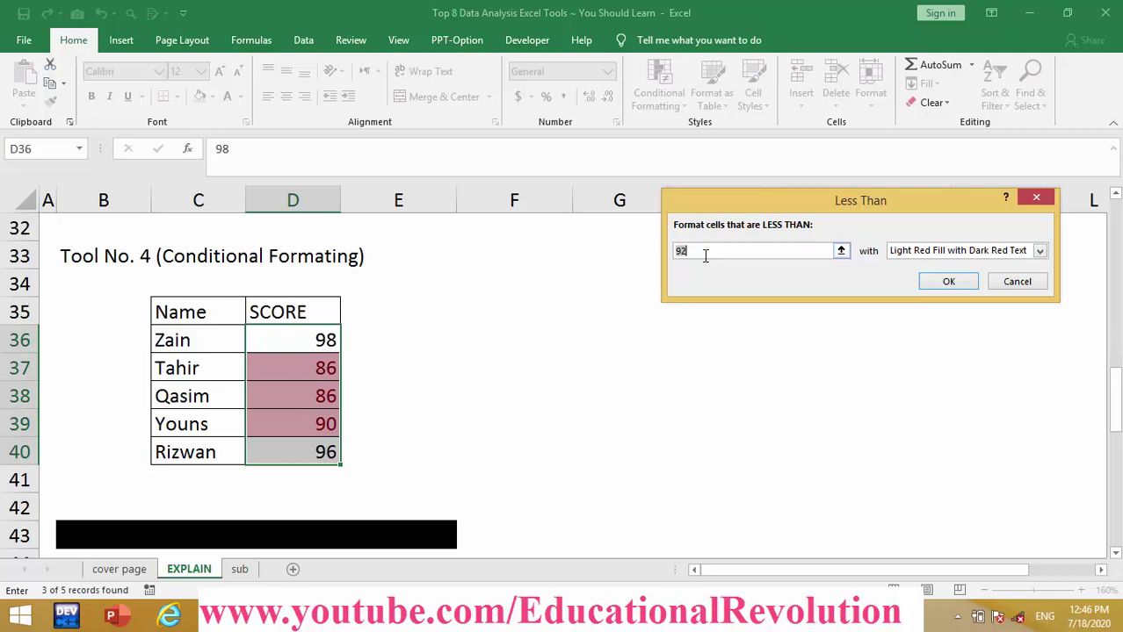
pyautogui.write('78')
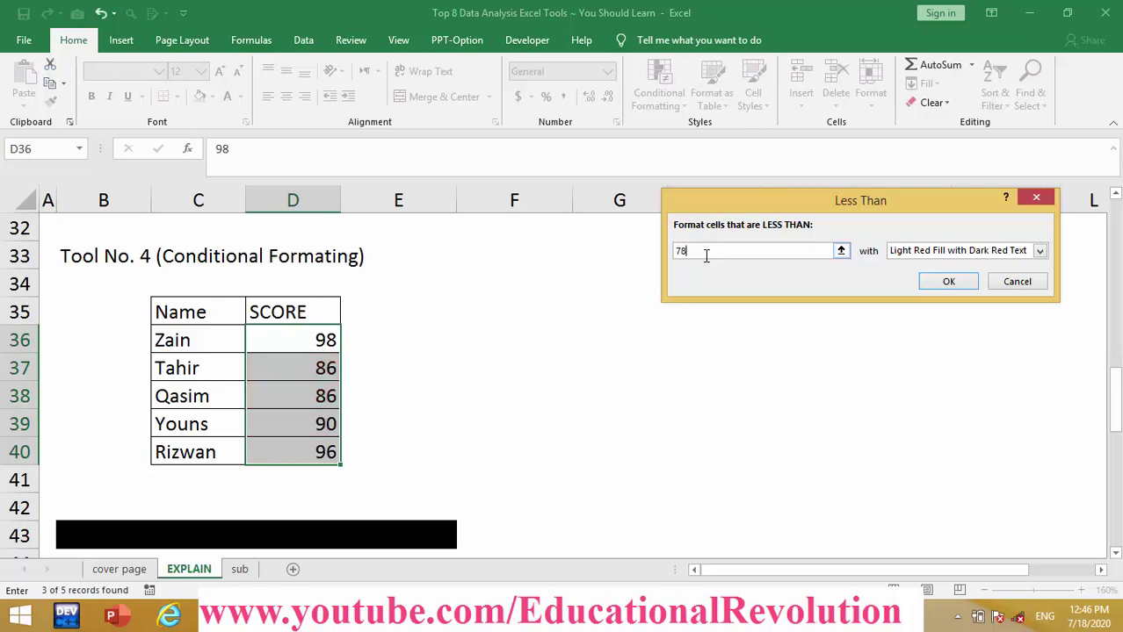
pyautogui.click(949, 283)
pyautogui.click(553, 374)
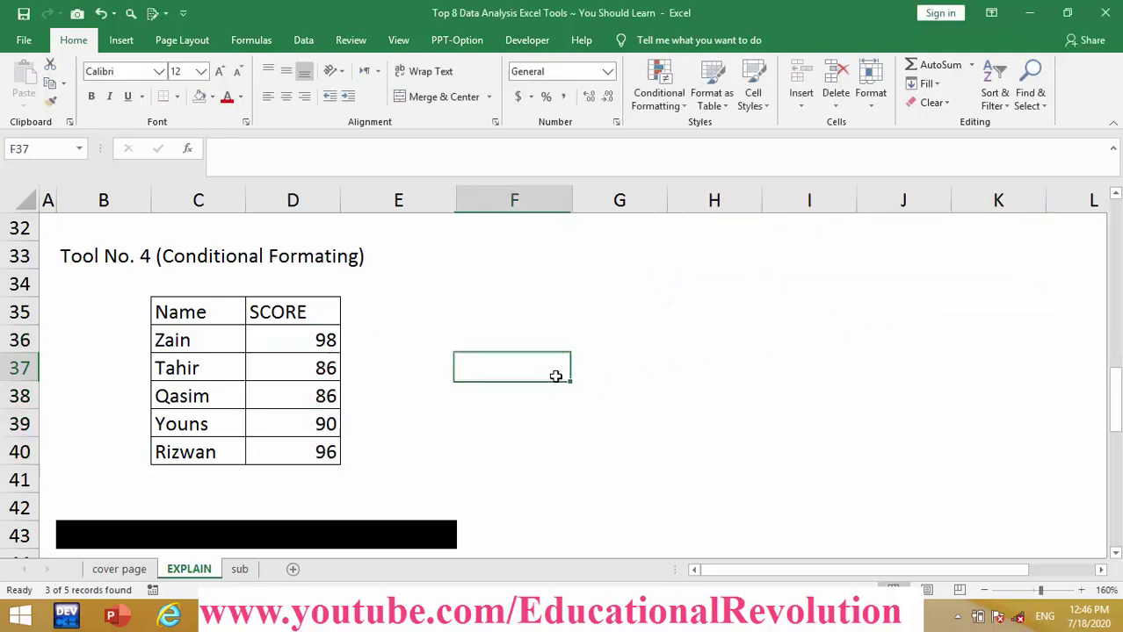
# Step: Enter 76 as Zain's score in D36 and 25 as Qasim's in D38
pyautogui.click(316, 350)
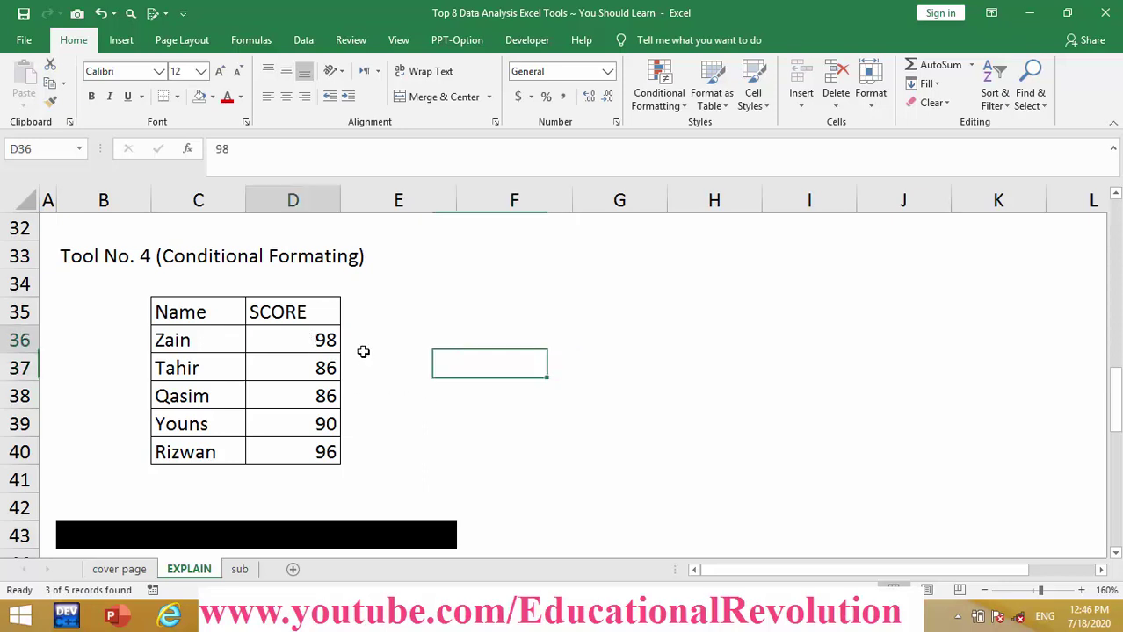
pyautogui.write('76')
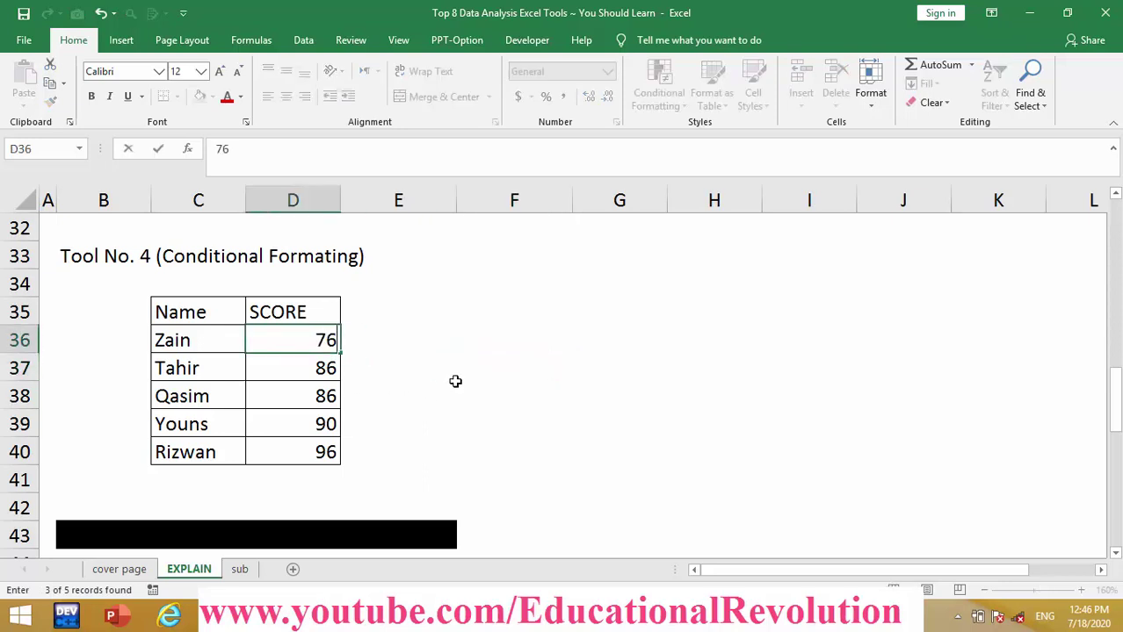
pyautogui.press('Return')
pyautogui.click(323, 398)
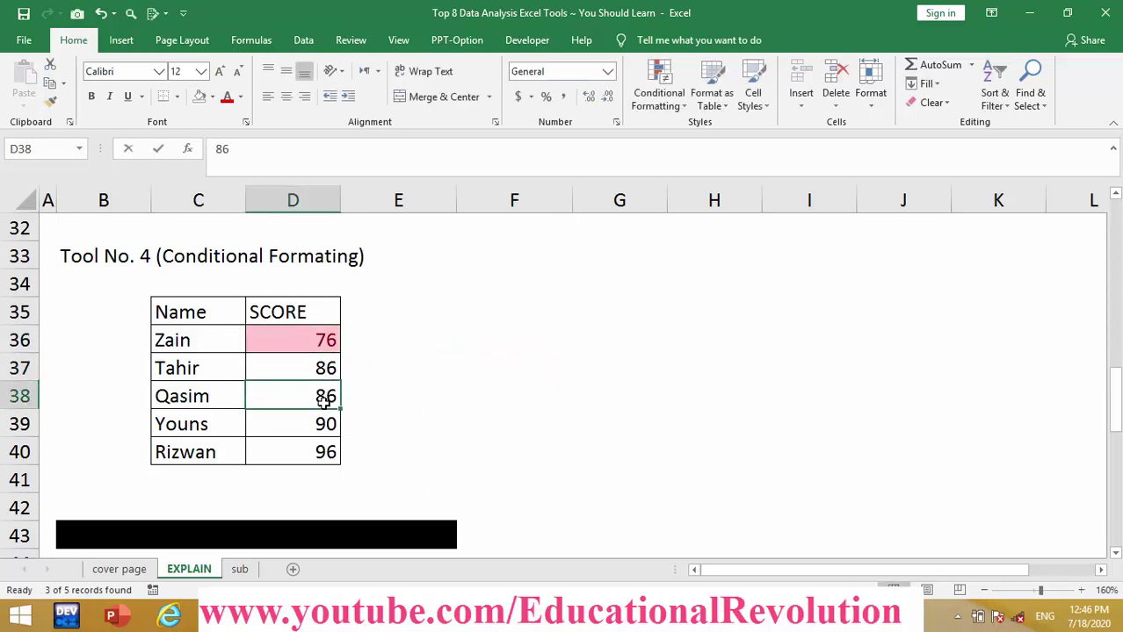
pyautogui.write('25')
pyautogui.press('Return')
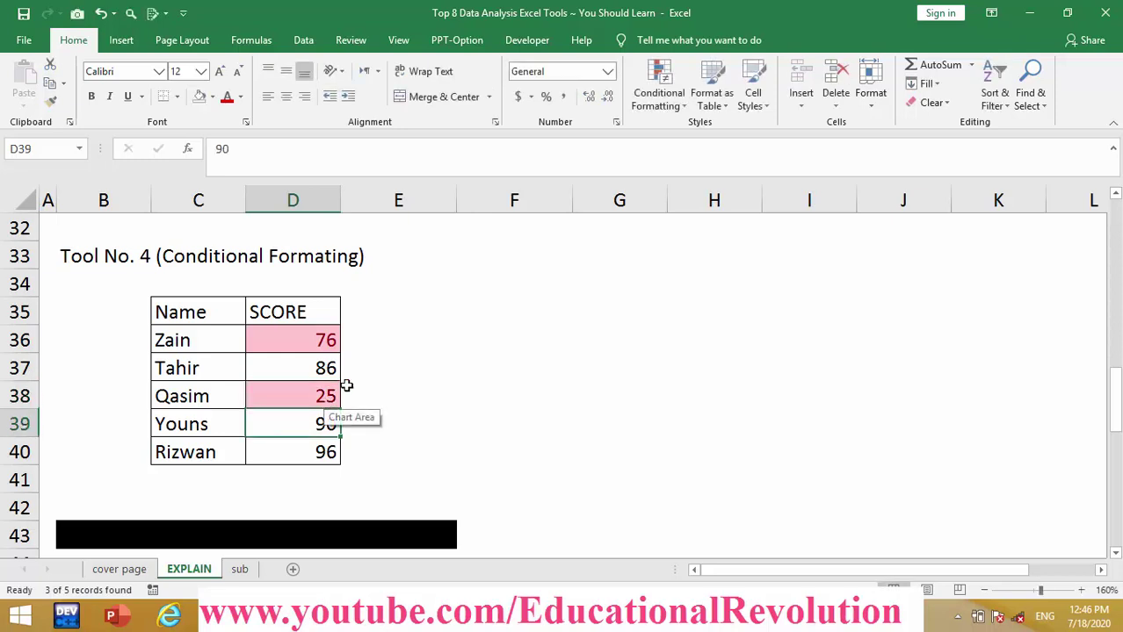
pyautogui.click(416, 362)
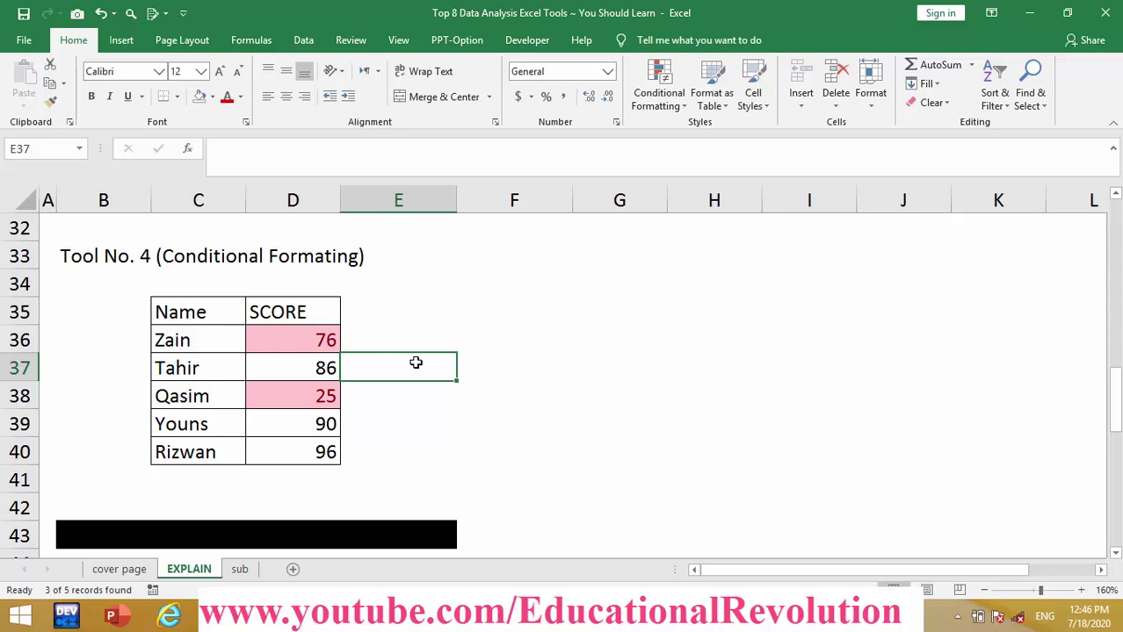
pyautogui.click(679, 107)
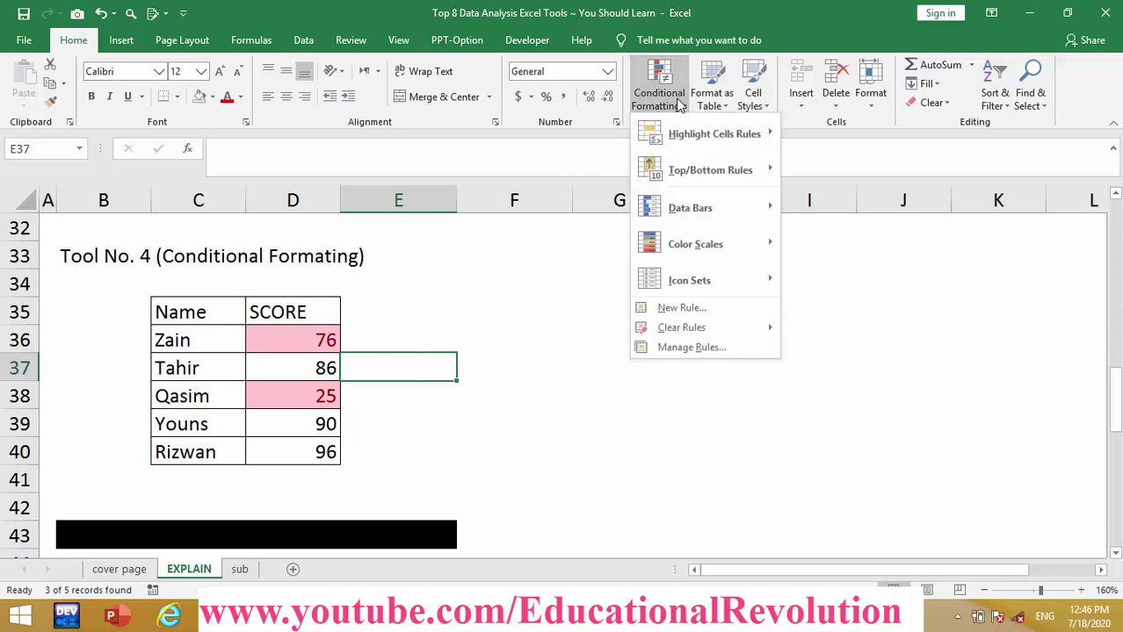
pyautogui.click(695, 346)
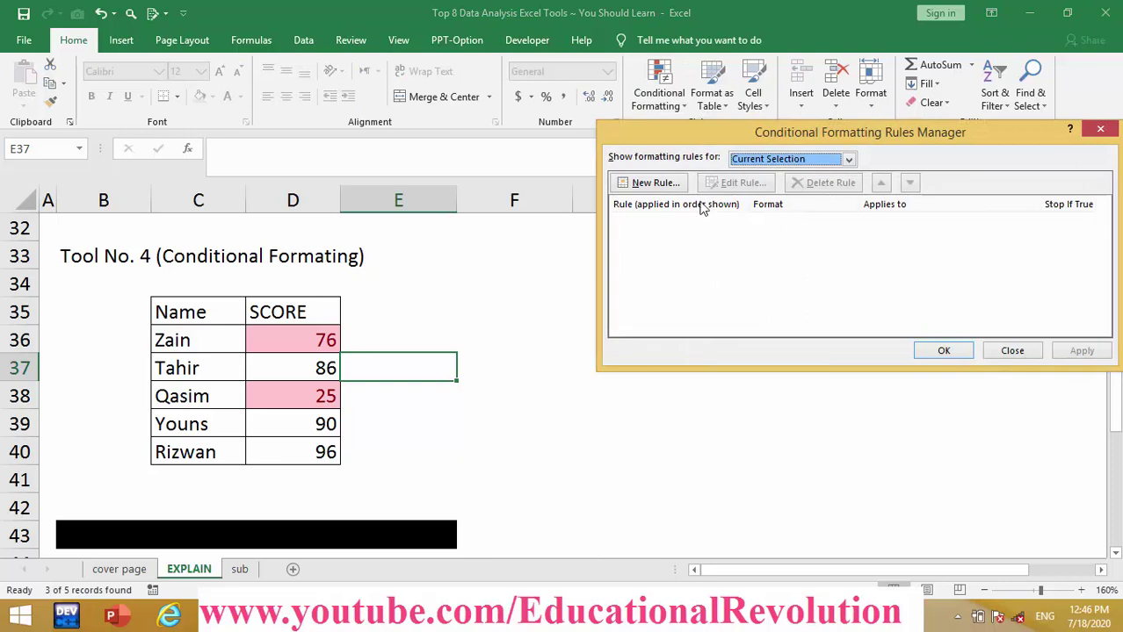
pyautogui.click(1100, 129)
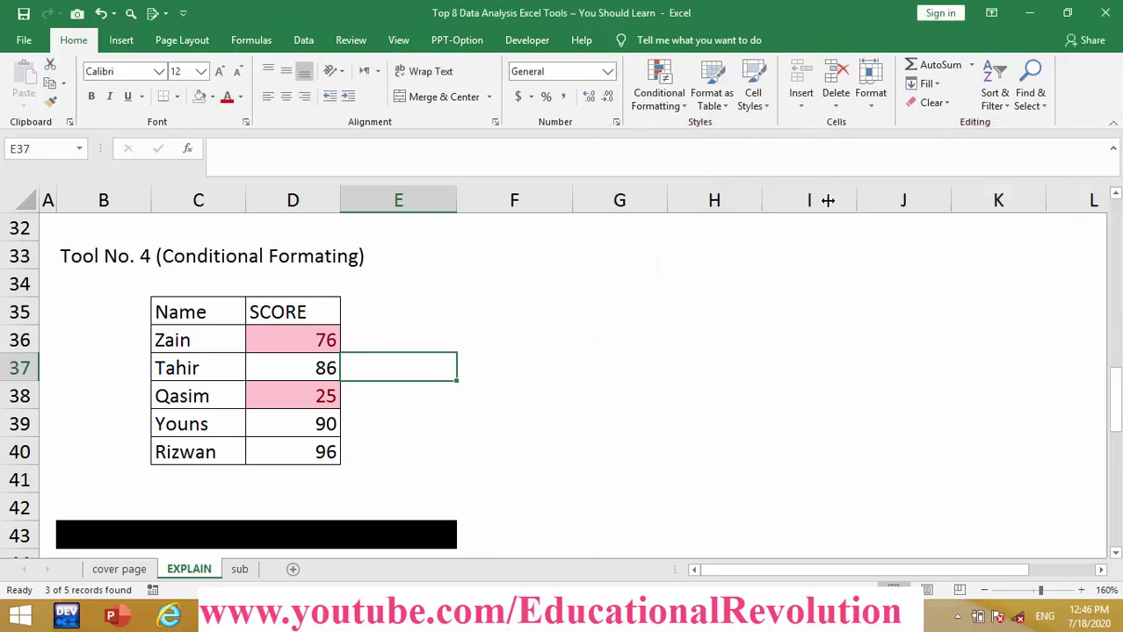
pyautogui.moveTo(309, 338); pyautogui.dragTo(311, 448)
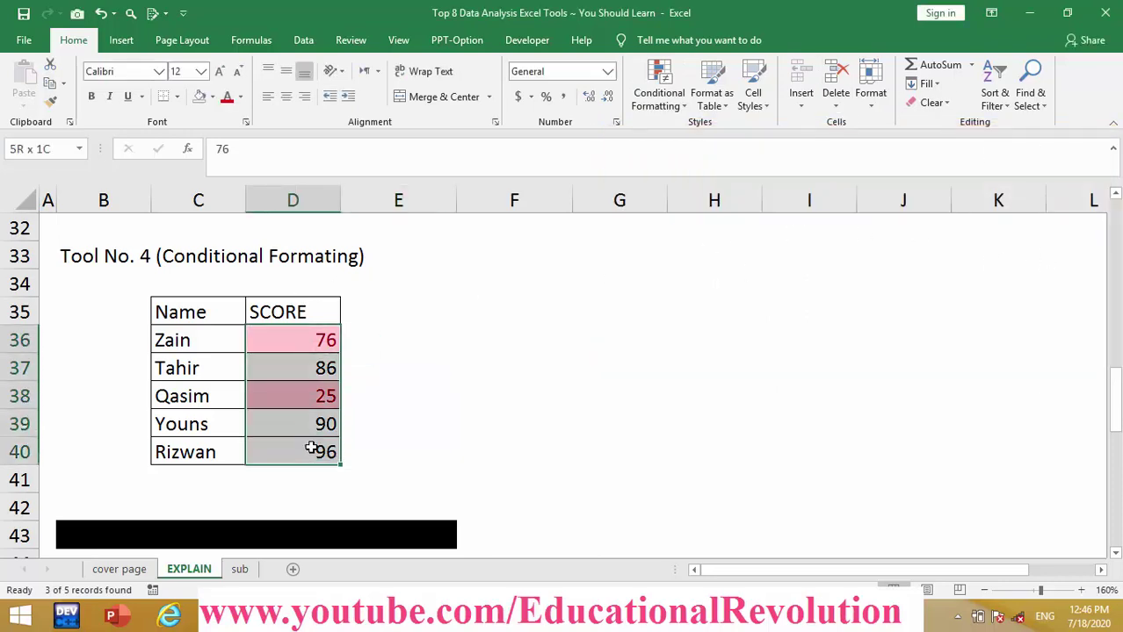
pyautogui.click(677, 104)
pyautogui.click(692, 347)
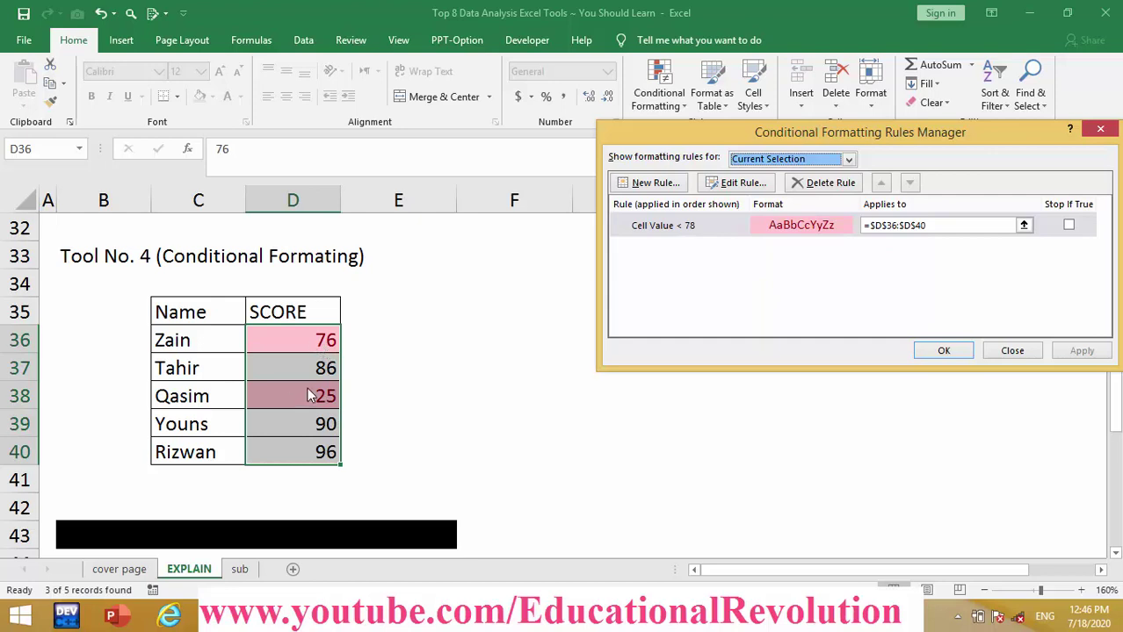
pyautogui.click(1023, 352)
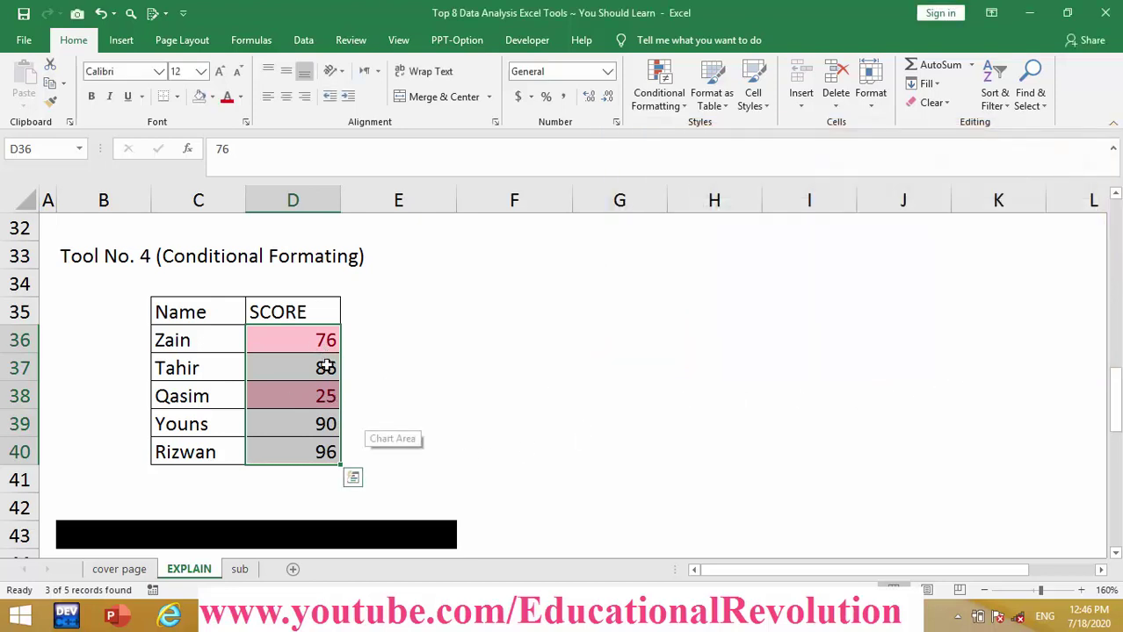
pyautogui.click(411, 351)
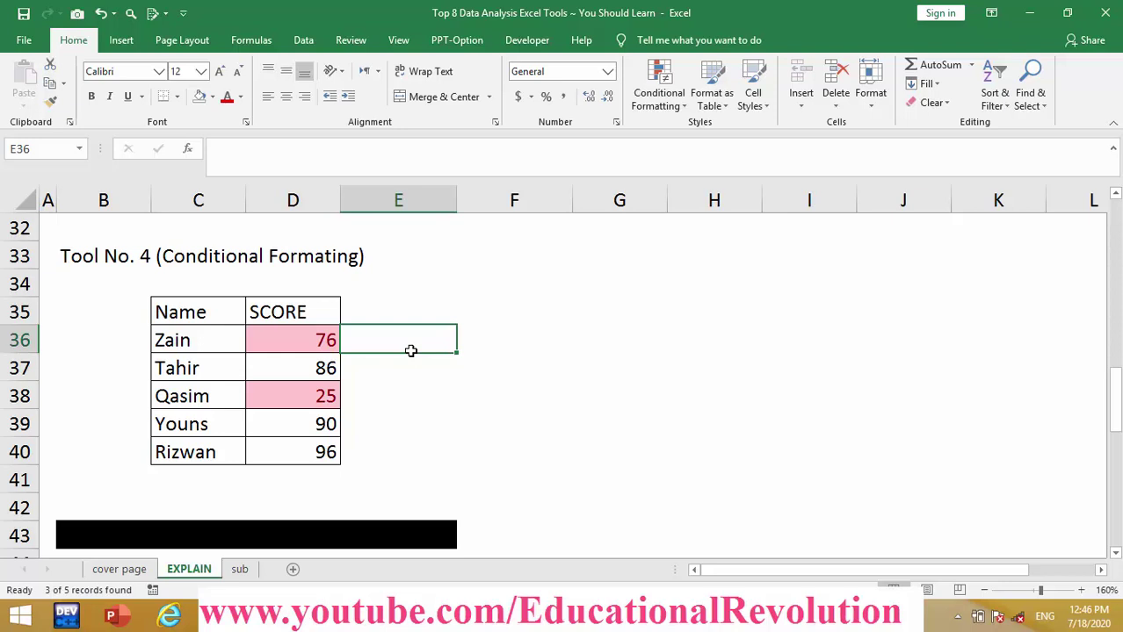
# Step: Remove the black fill from B43:E43 to uncover the 'Tool No. 5 (Pivot Table)' heading
pyautogui.click(138, 494)
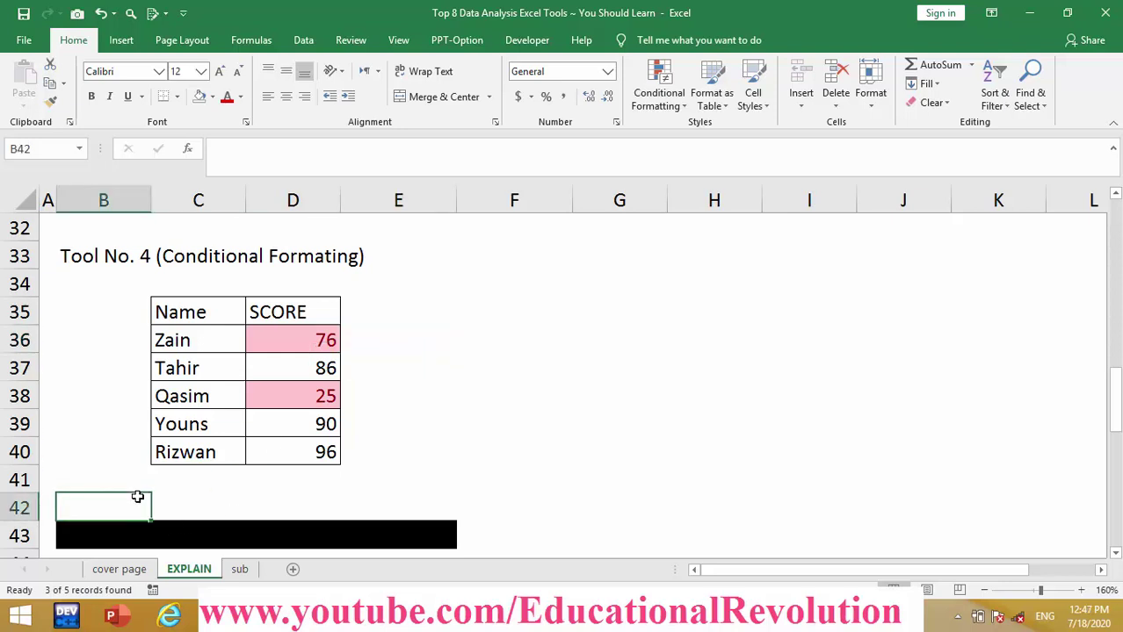
pyautogui.press('Down')
pyautogui.press('Down')
pyautogui.press('Down')
pyautogui.press('Down')
pyautogui.press('Down')
pyautogui.press('Down')
pyautogui.press('Down')
pyautogui.press('Down')
pyautogui.press('Down')
pyautogui.press('Down')
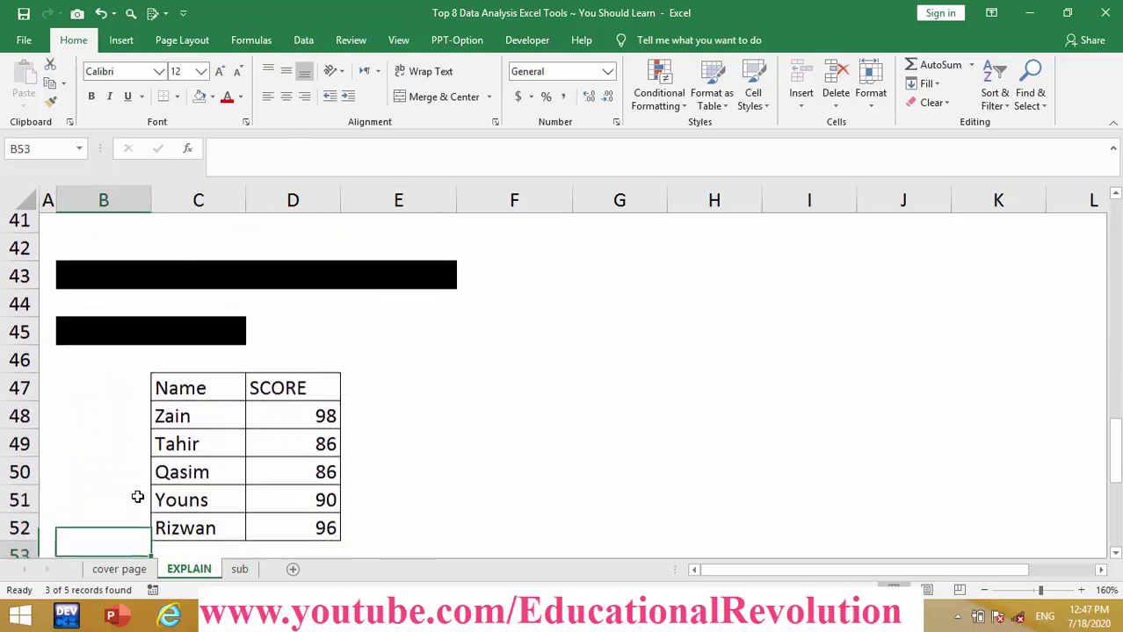
pyautogui.moveTo(168, 264); pyautogui.dragTo(436, 257)
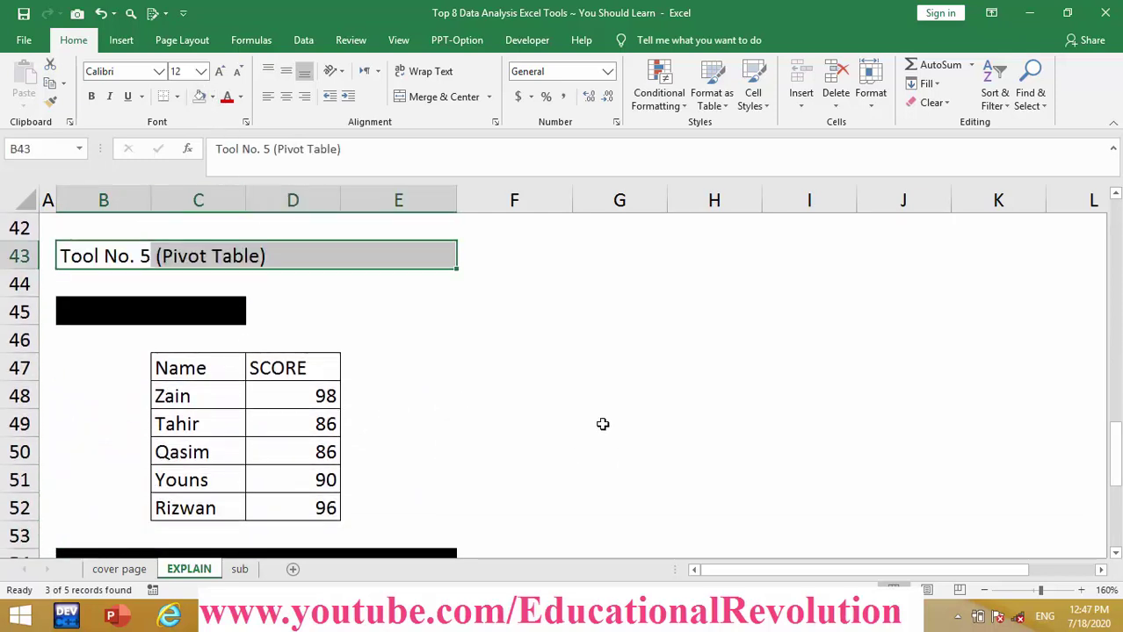
pyautogui.click(517, 356)
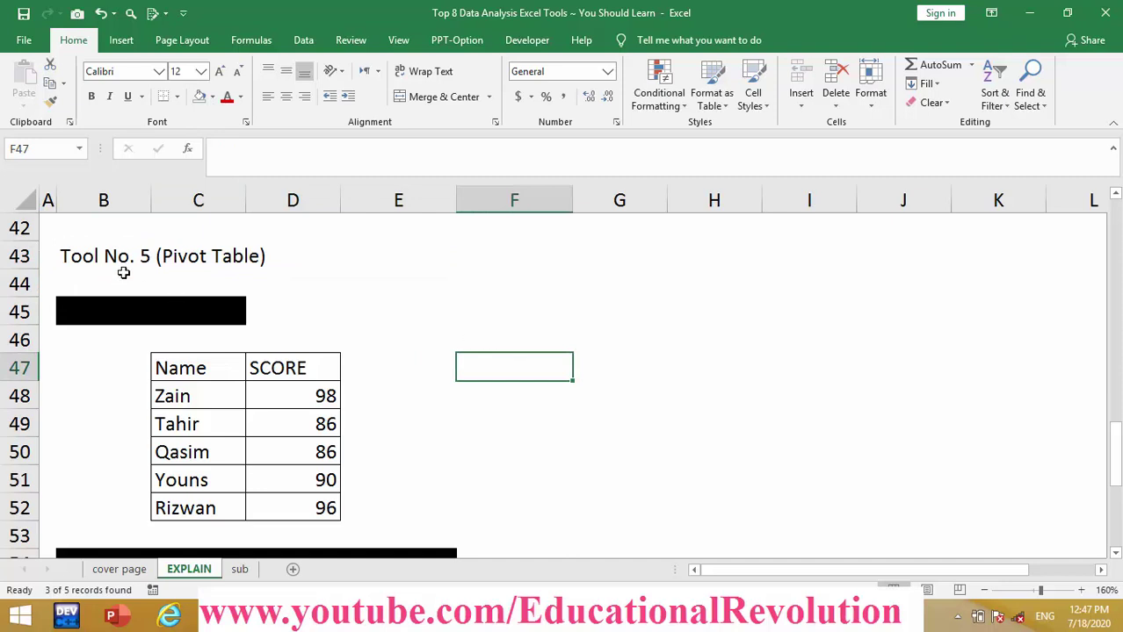
# Step: Point out Insert > PivotTable, then set No Fill on B45 to reveal the 'Tool No. 6 (Table)' heading
pyautogui.click(123, 41)
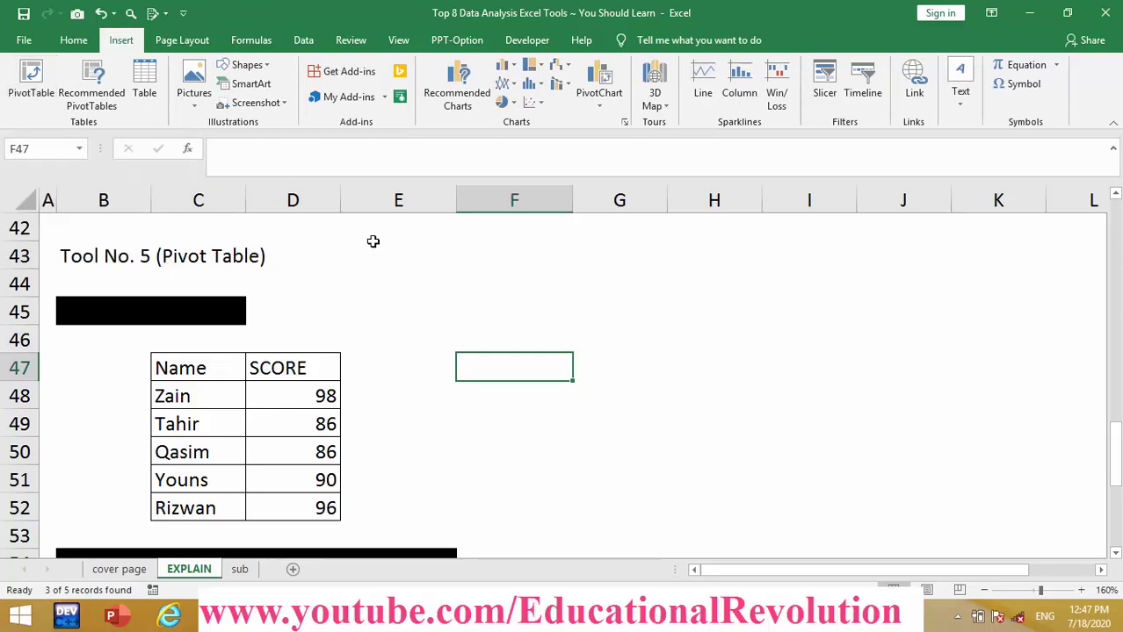
pyautogui.click(374, 275)
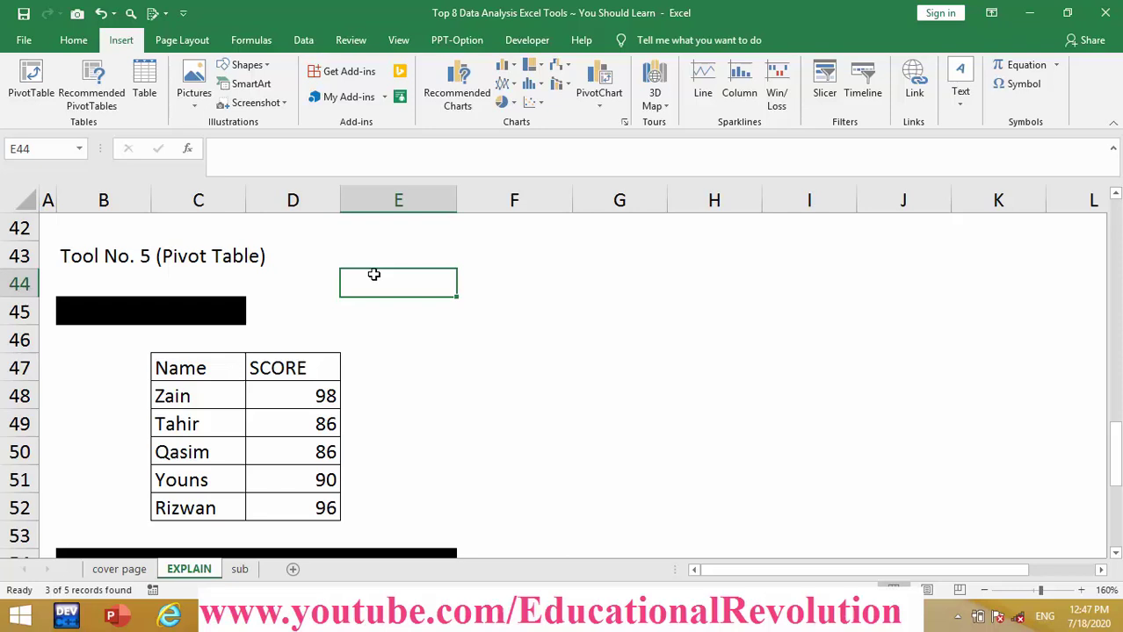
pyautogui.click(82, 314)
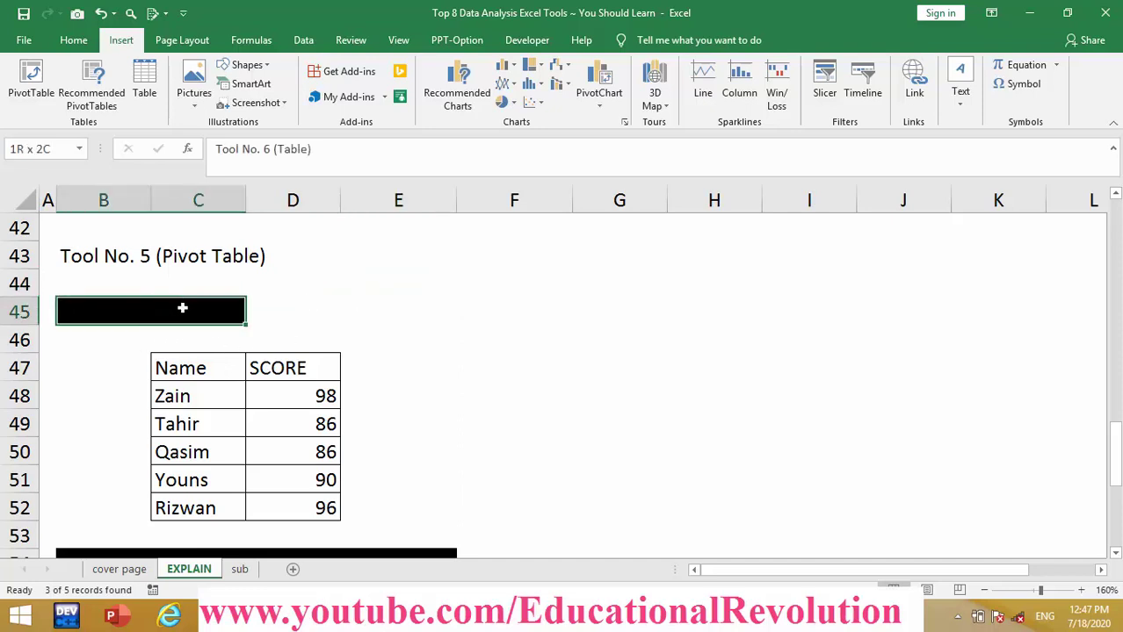
pyautogui.click(74, 40)
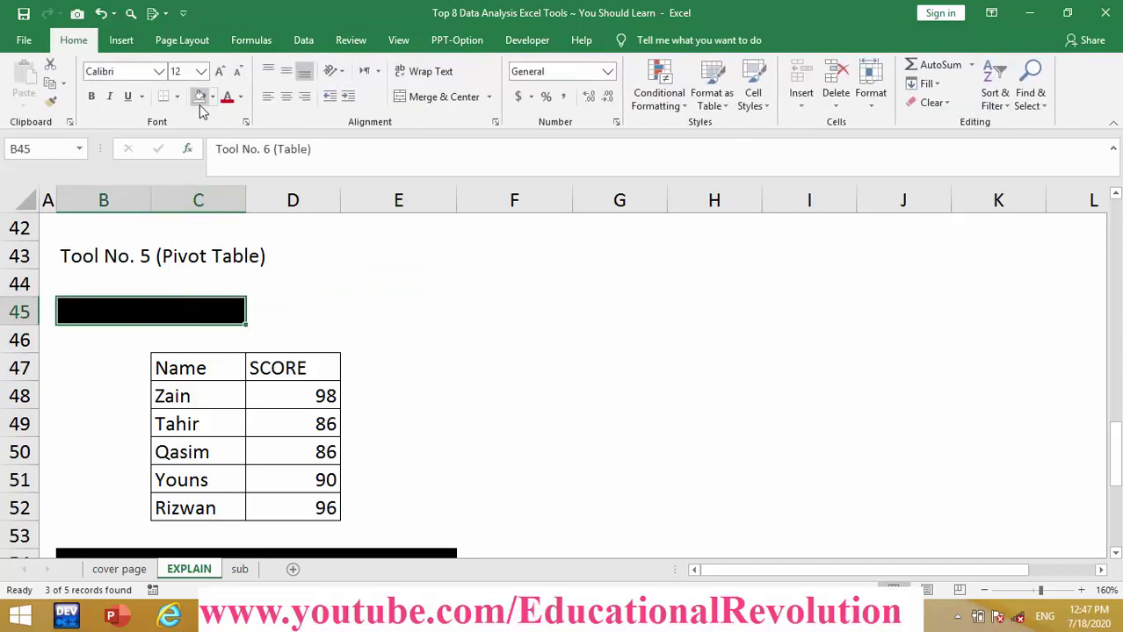
pyautogui.click(410, 371)
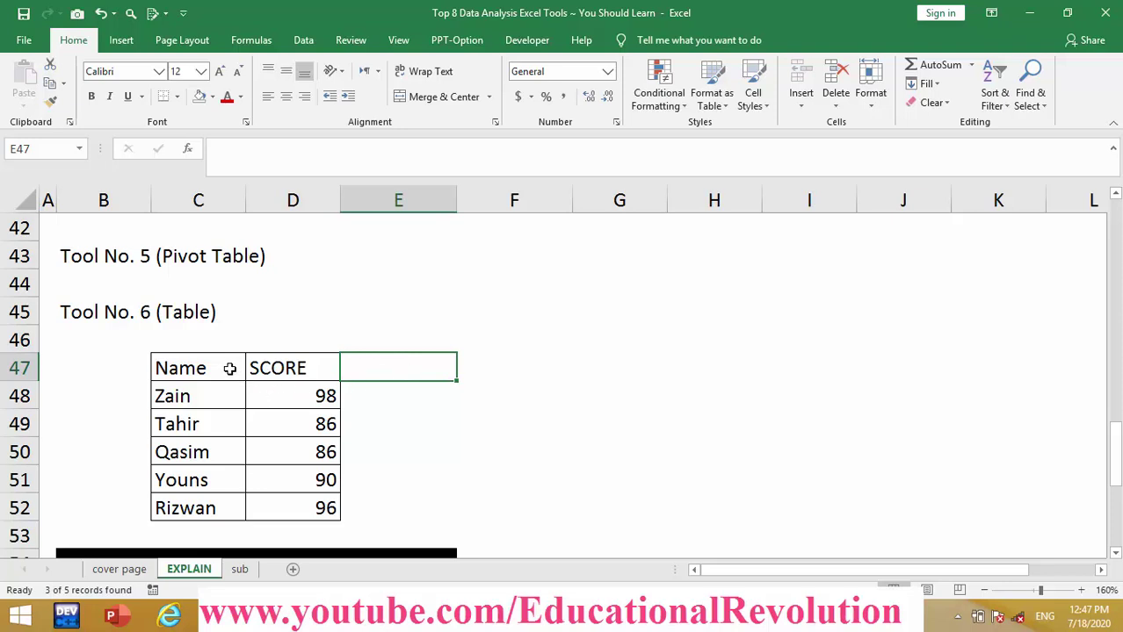
# Step: Move the Name/SCORE list up one row from C47:D52 to C46:D51
pyautogui.moveTo(224, 367)
pyautogui.mouseDown()
pyautogui.moveTo(307, 481)
pyautogui.moveTo(301, 506)
pyautogui.mouseUp()
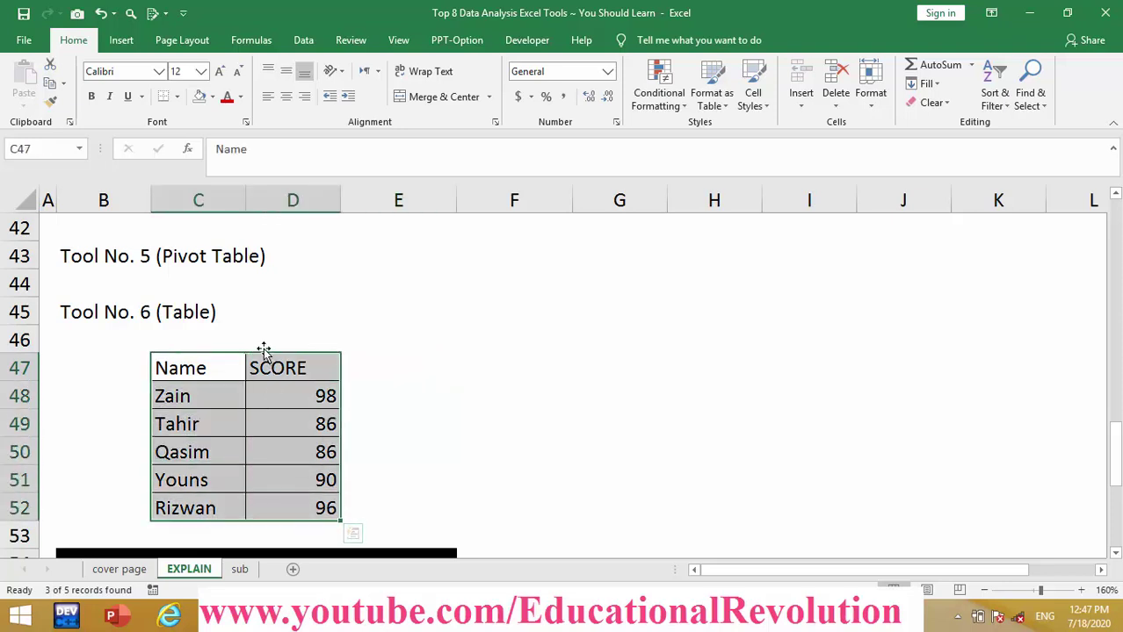
pyautogui.moveTo(263, 356)
pyautogui.mouseDown()
pyautogui.moveTo(258, 341)
pyautogui.moveTo(281, 475)
pyautogui.mouseUp()
pyautogui.click(299, 388)
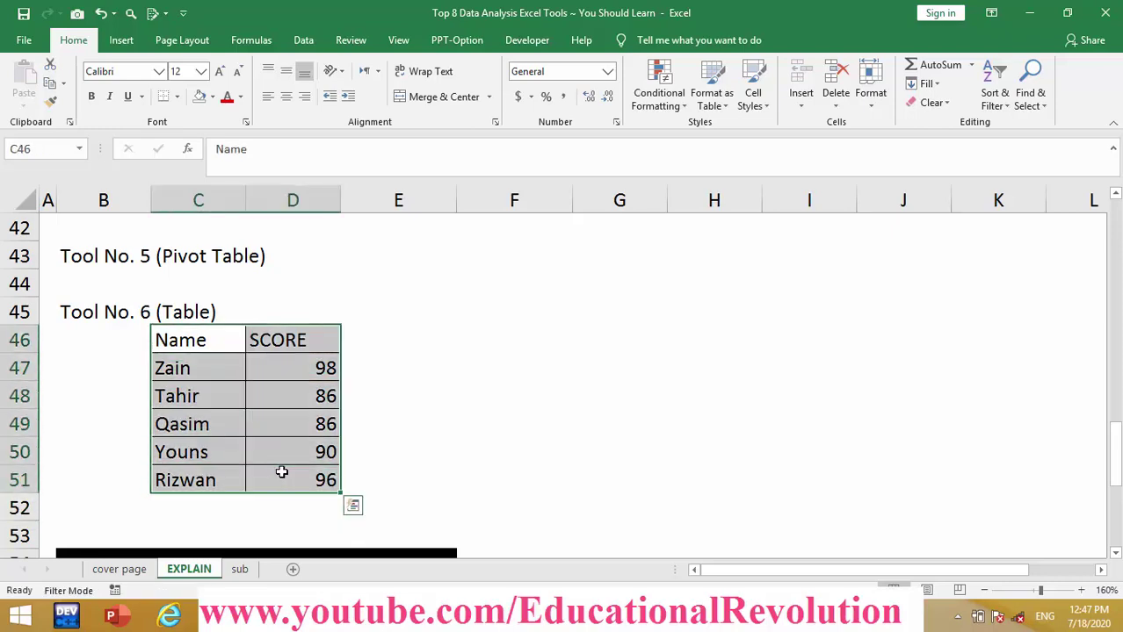
# Step: Format C46:D51 as a blue-styled table with a header row
pyautogui.click(719, 110)
pyautogui.click(776, 239)
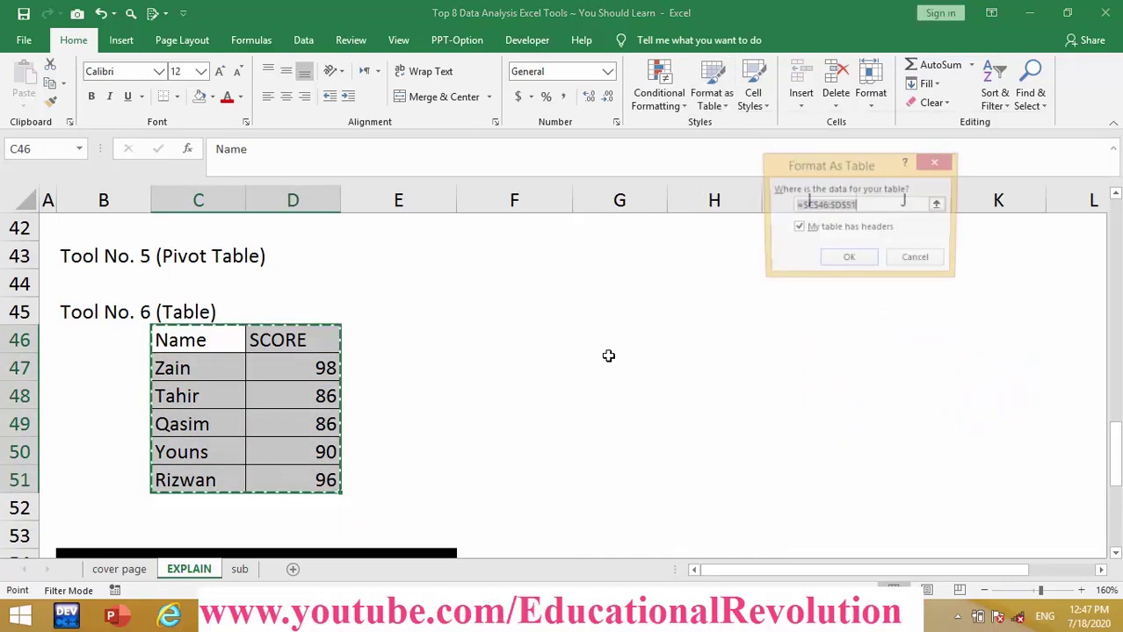
pyautogui.click(562, 365)
pyautogui.moveTo(211, 339); pyautogui.dragTo(275, 476)
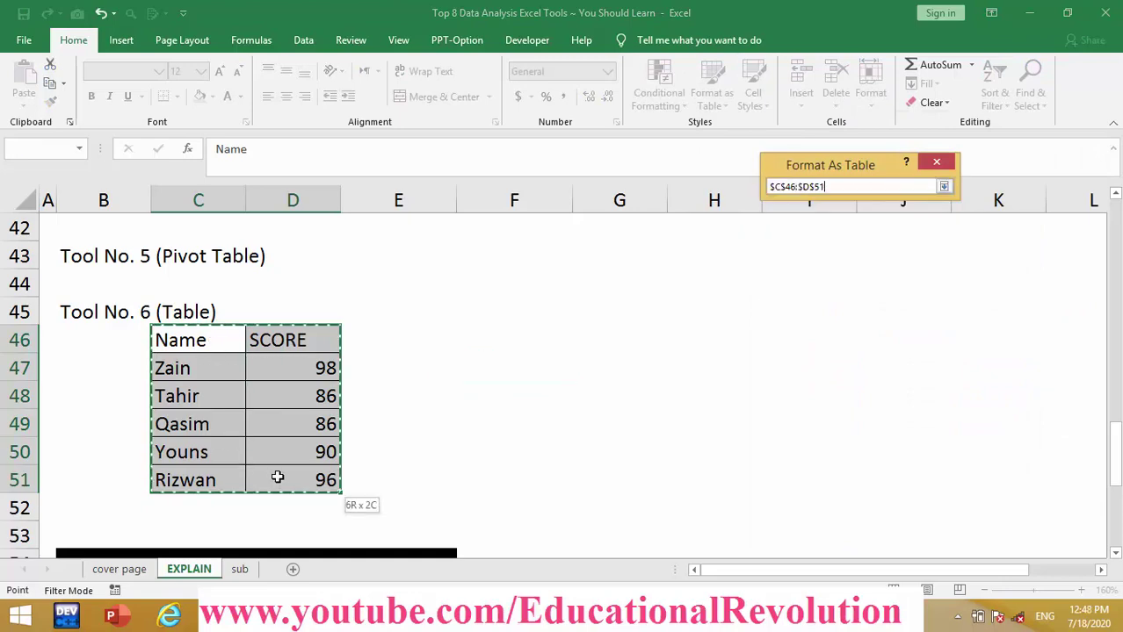
pyautogui.click(828, 268)
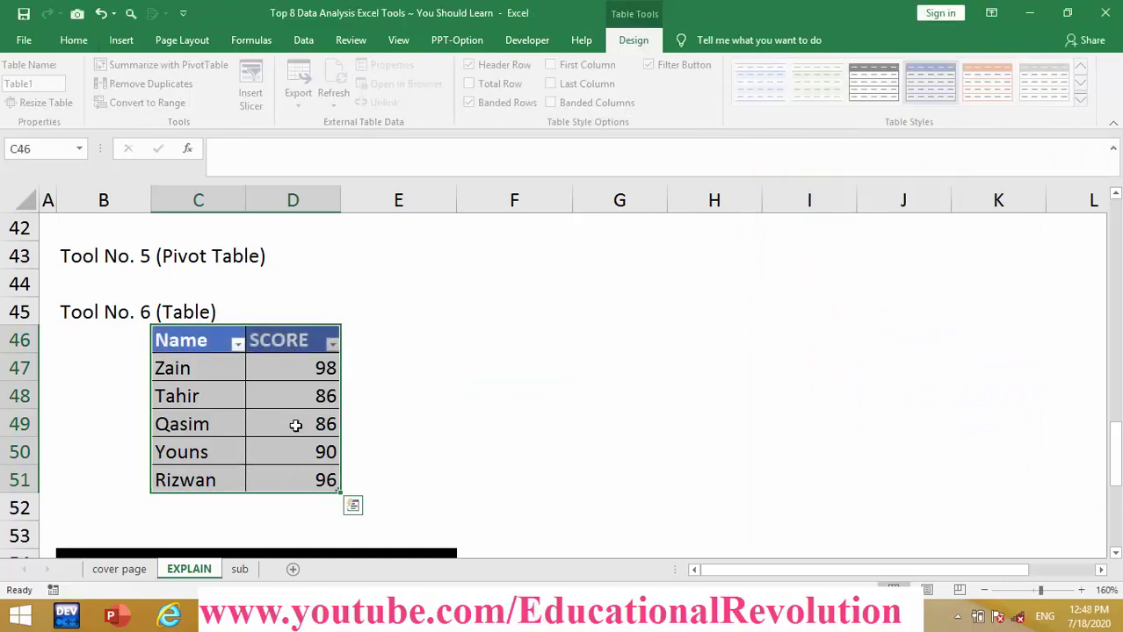
# Step: Enter 45 as the last score in cell D51
pyautogui.click(420, 435)
pyautogui.click(325, 488)
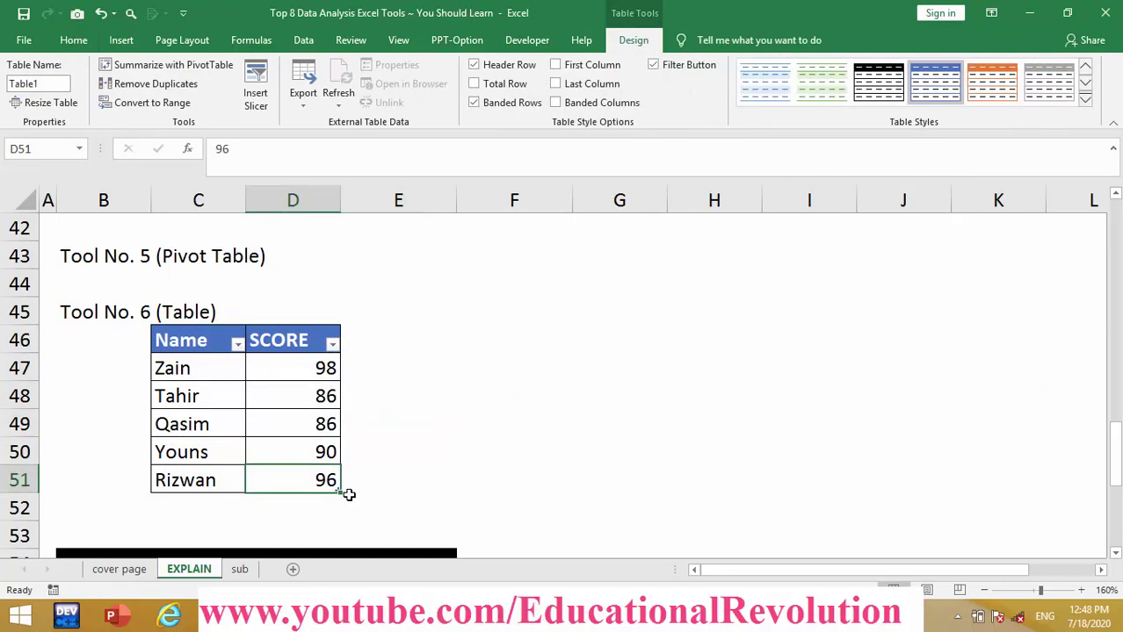
pyautogui.write('45')
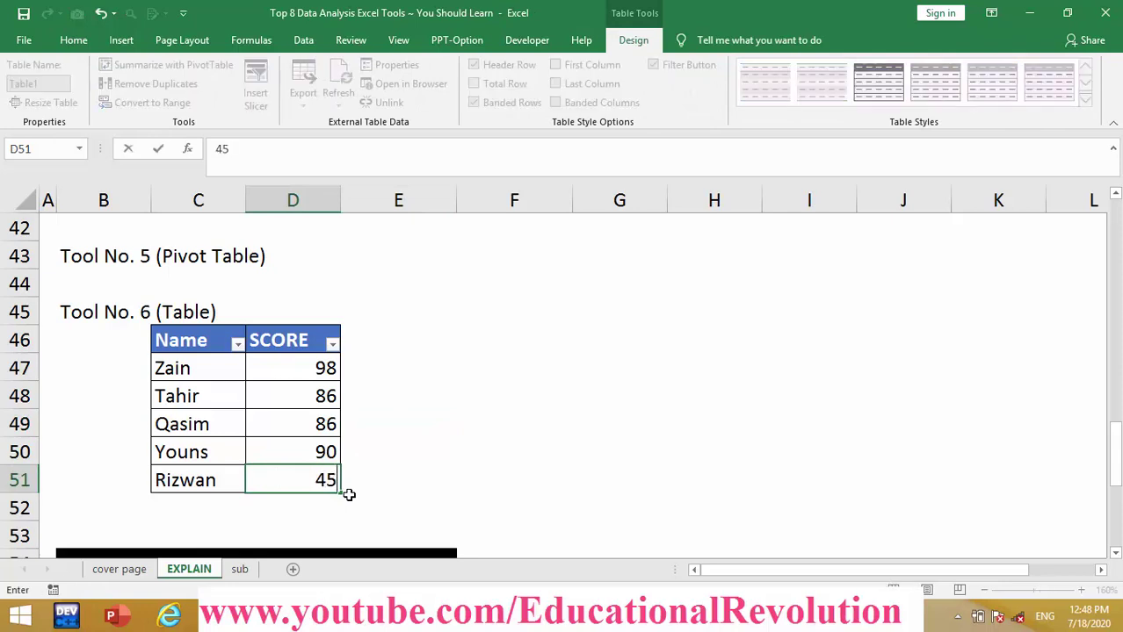
pyautogui.press('Return')
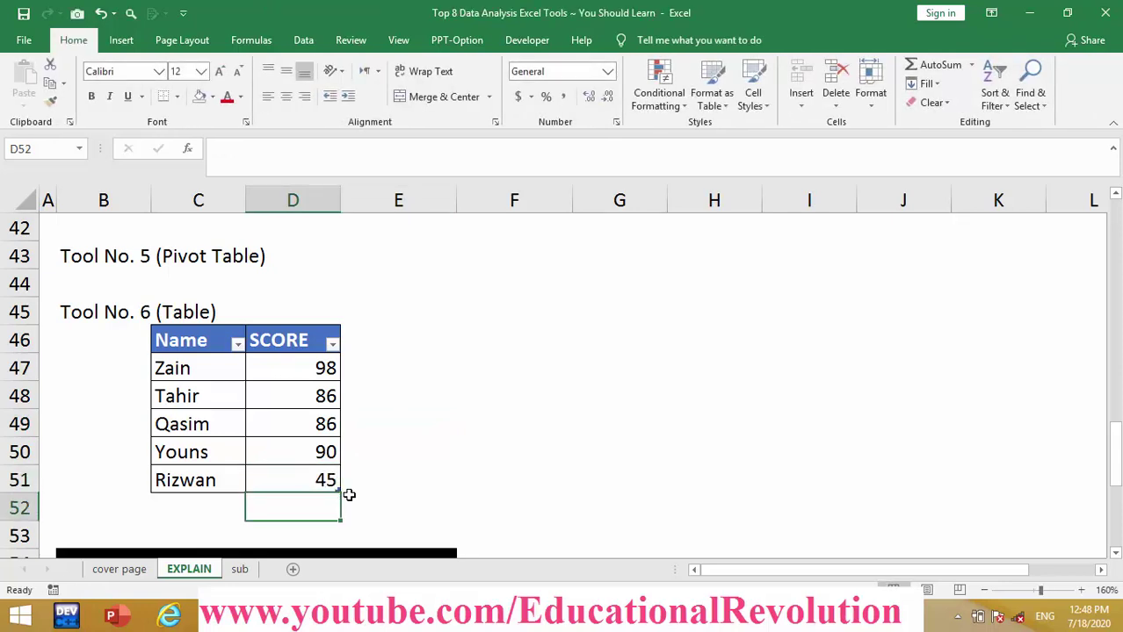
# Step: Add 'Zain' in C52 via AutoComplete, extending Table1 to row 52
pyautogui.press('Left')
pyautogui.write('z')
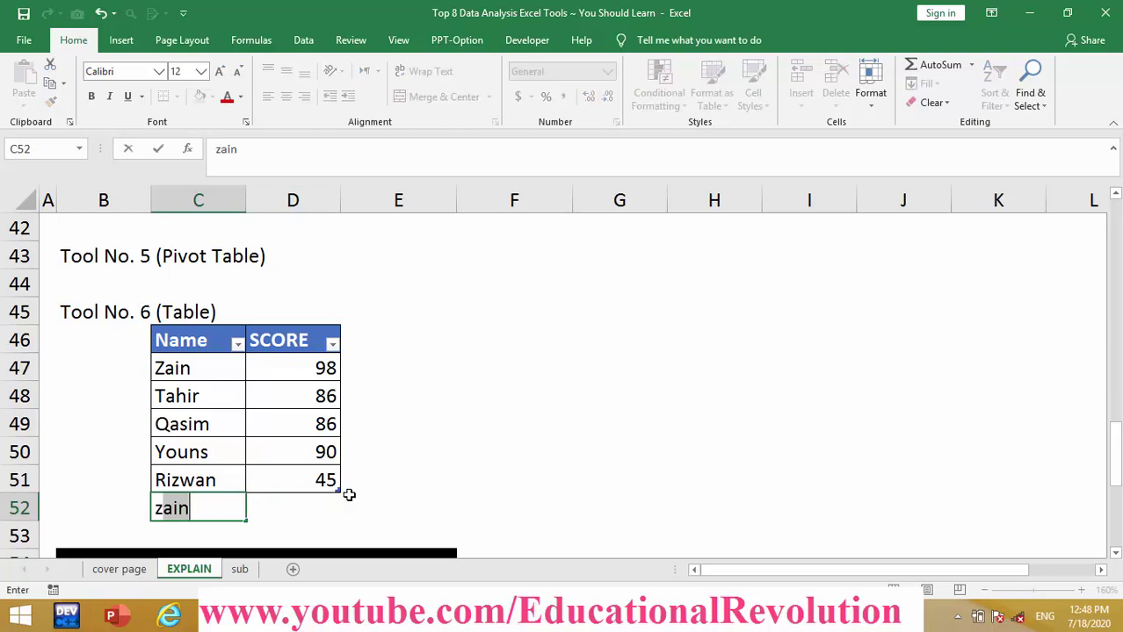
pyautogui.press('Return')
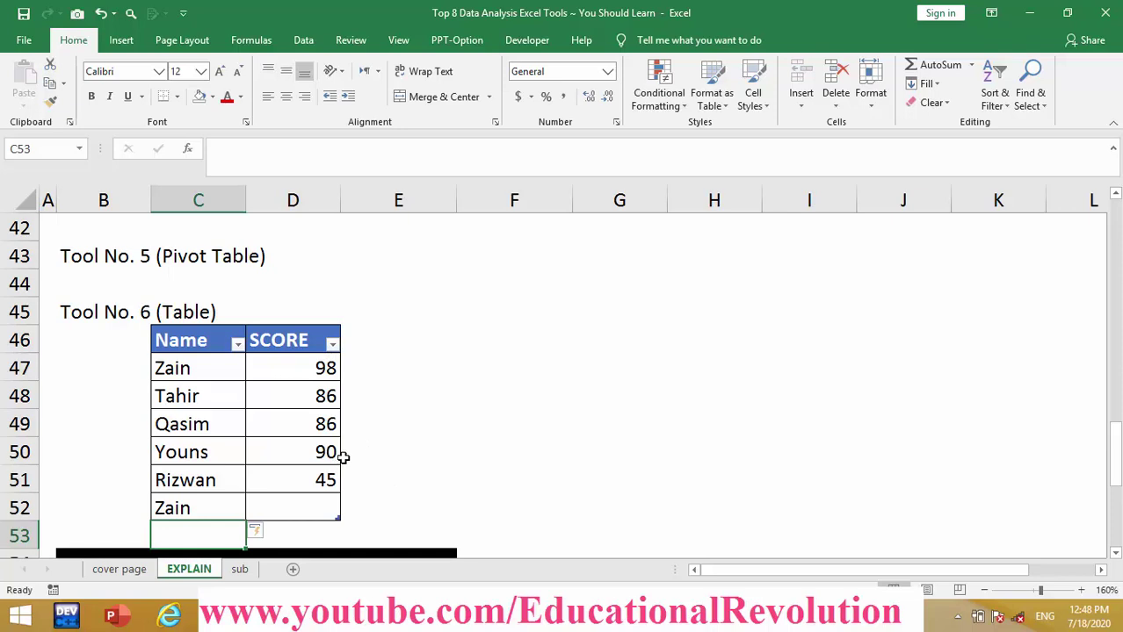
pyautogui.press('Down')
pyautogui.press('Down')
pyautogui.press('Down')
pyautogui.press('Down')
pyautogui.press('Down')
pyautogui.press('Down')
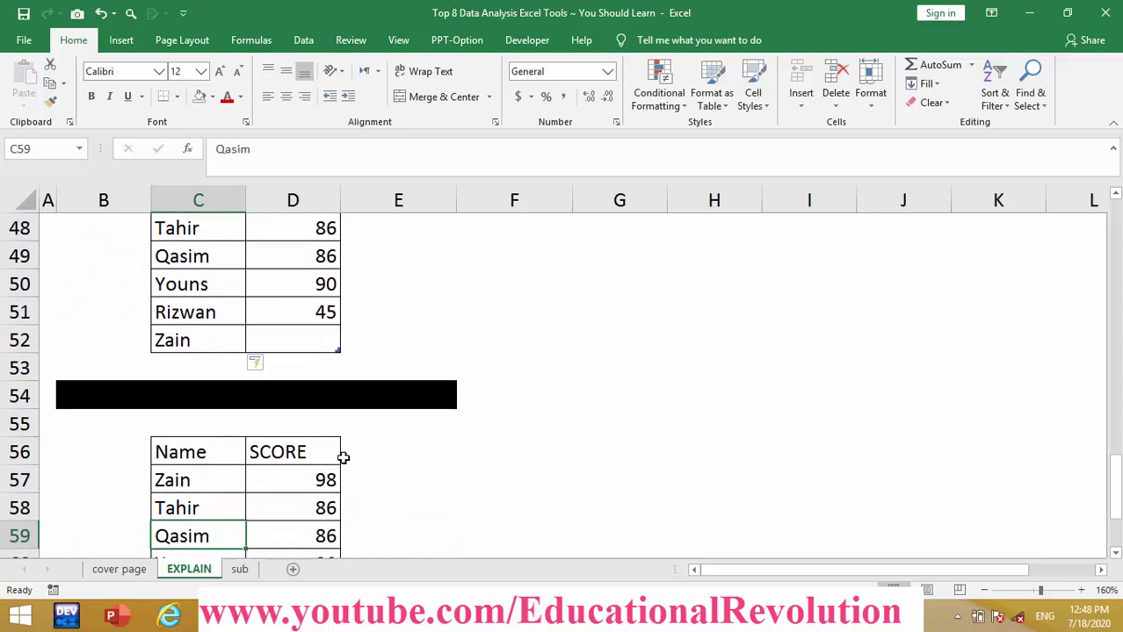
# Step: Remove the black fill from B54:E54 to reveal Tool No. 7 (Quick Analysis), then select scores D57:D61
pyautogui.moveTo(93, 395); pyautogui.dragTo(438, 395)
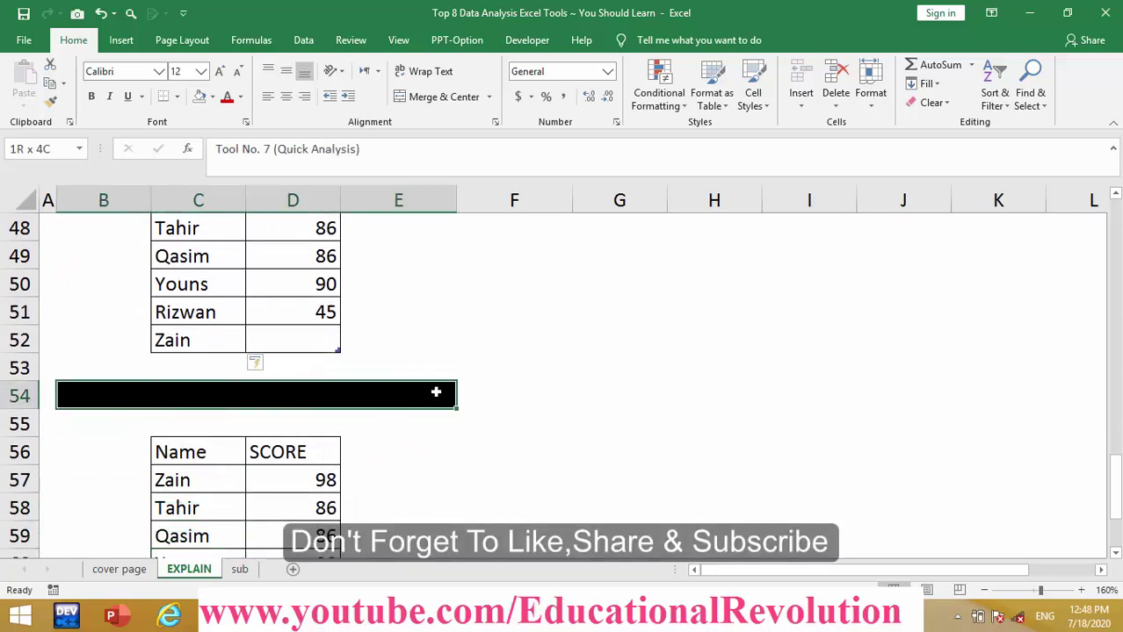
pyautogui.click(200, 97)
pyautogui.click(417, 485)
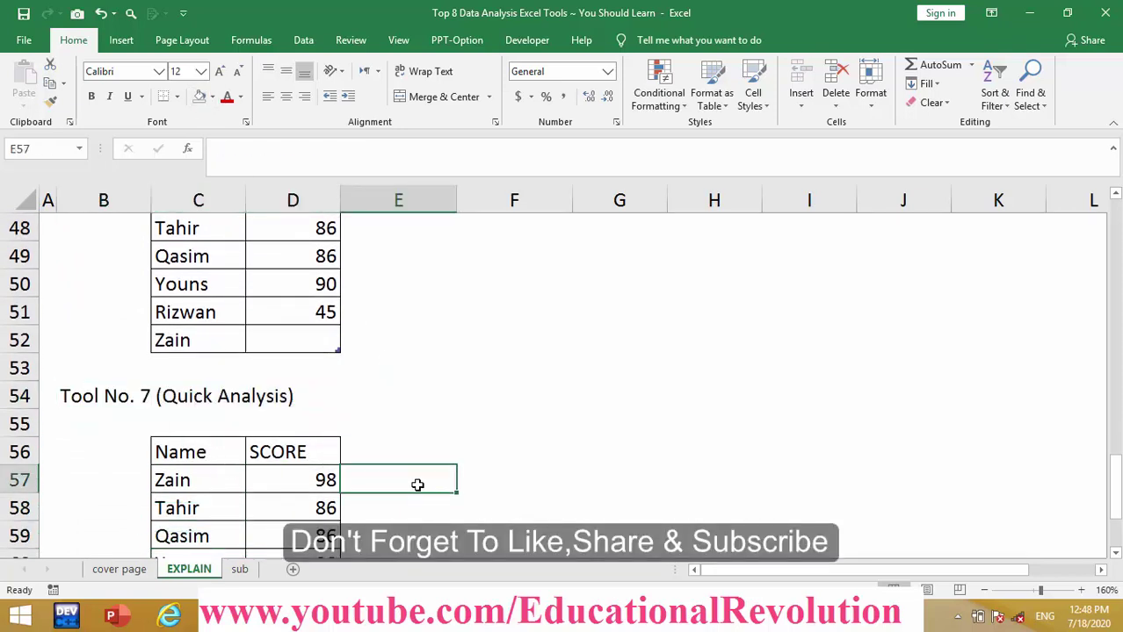
pyautogui.press('Down')
pyautogui.press('Down')
pyautogui.press('Down')
pyautogui.press('Down')
pyautogui.press('Down')
pyautogui.press('Down')
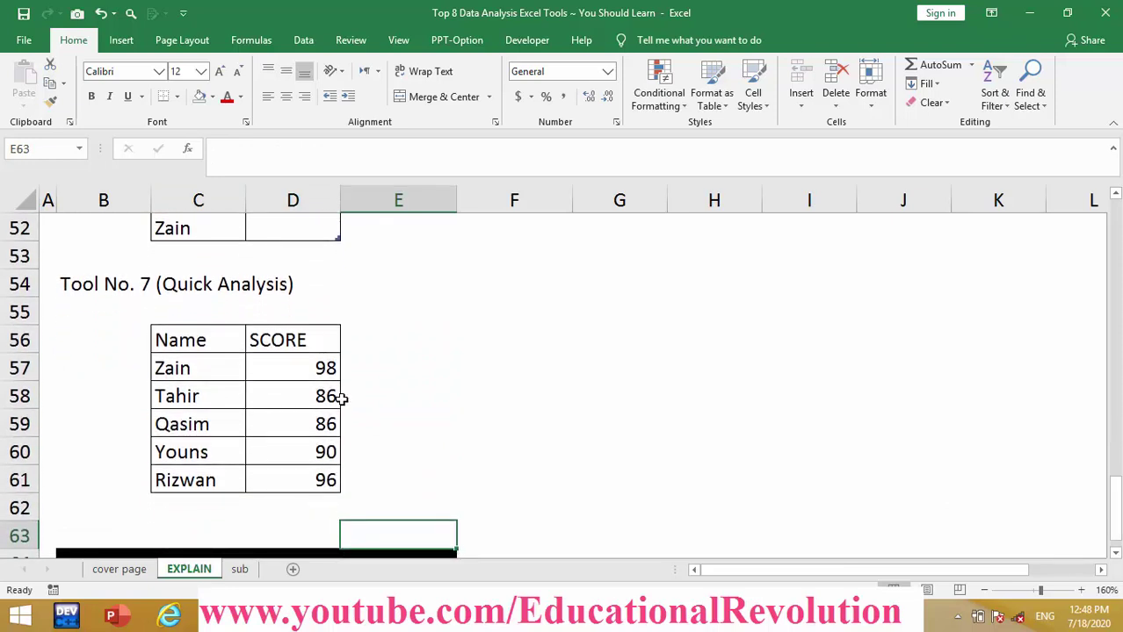
pyautogui.moveTo(321, 367); pyautogui.dragTo(318, 480)
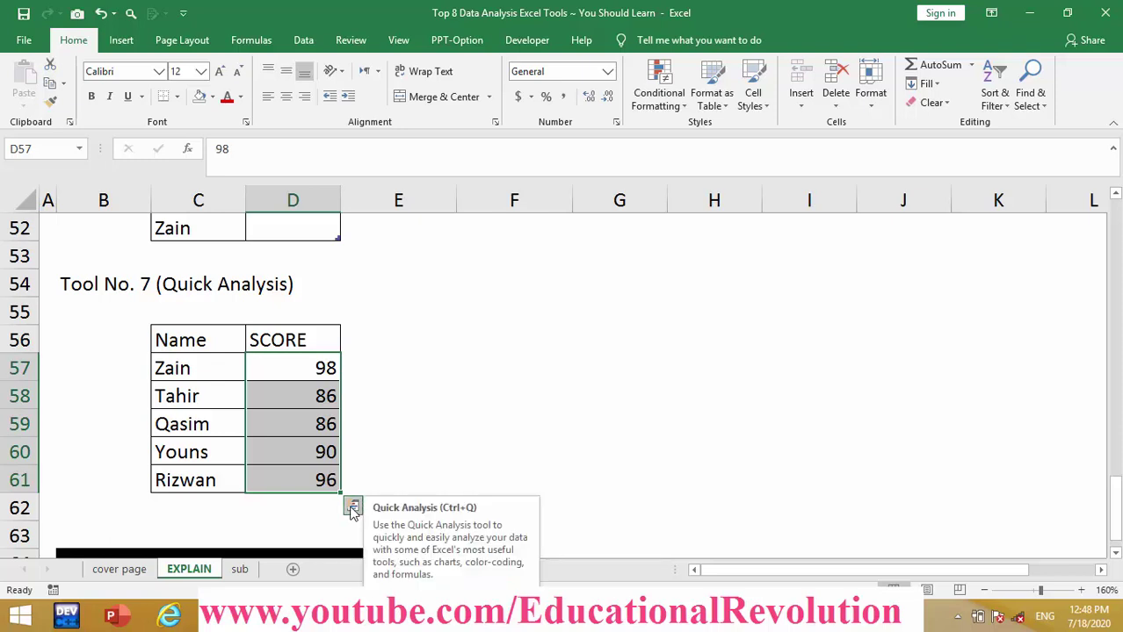
pyautogui.click(351, 508)
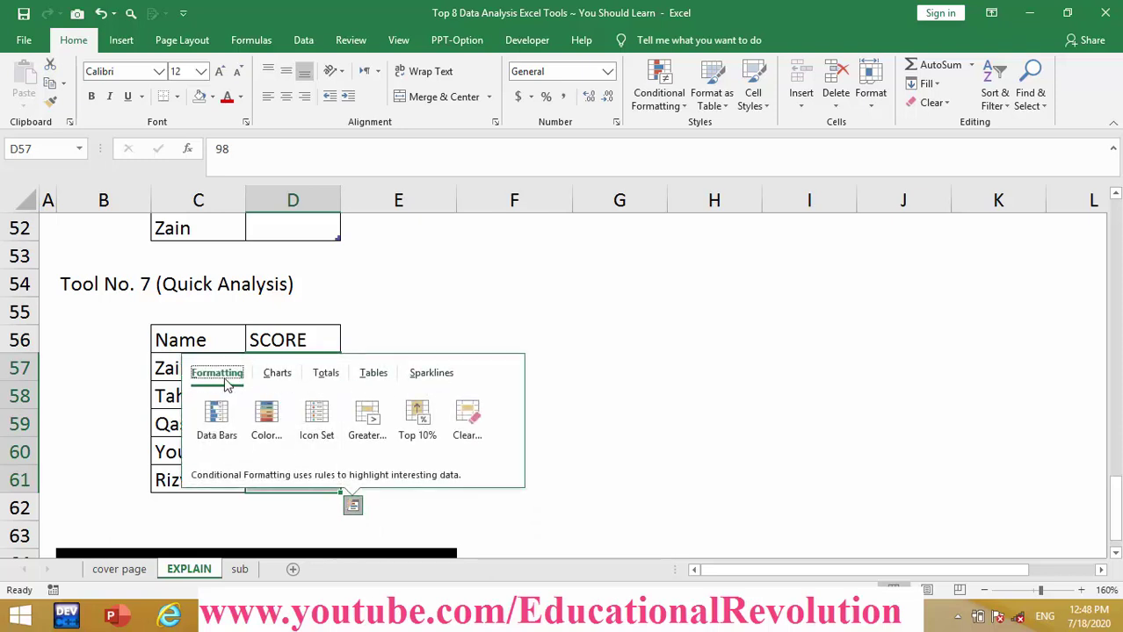
pyautogui.click(278, 374)
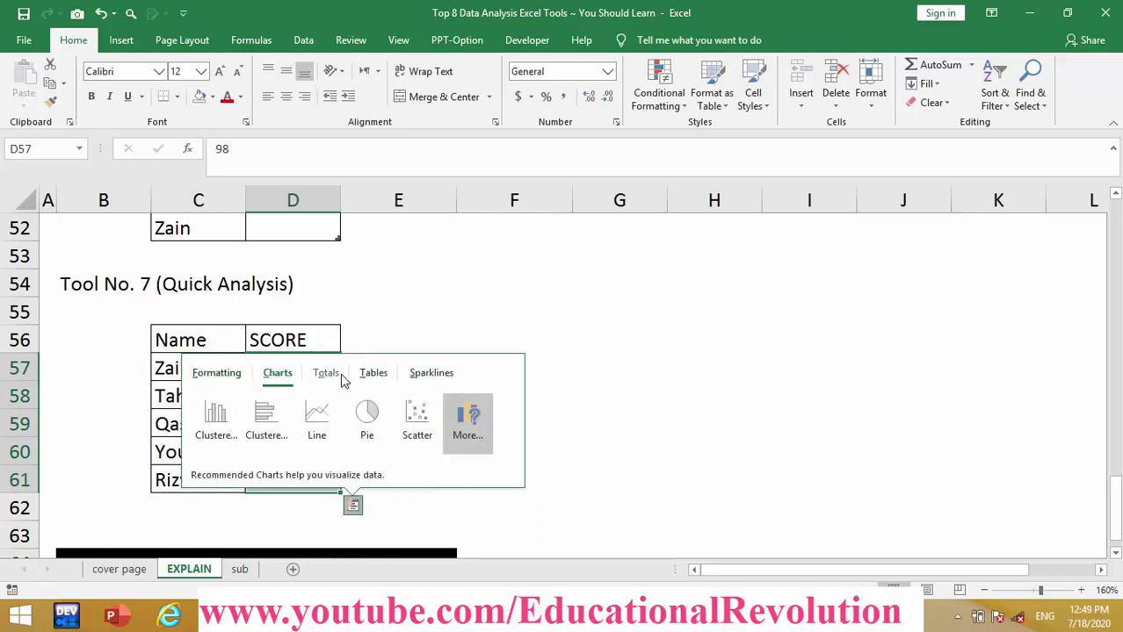
pyautogui.click(326, 374)
pyautogui.click(373, 375)
pyautogui.click(430, 374)
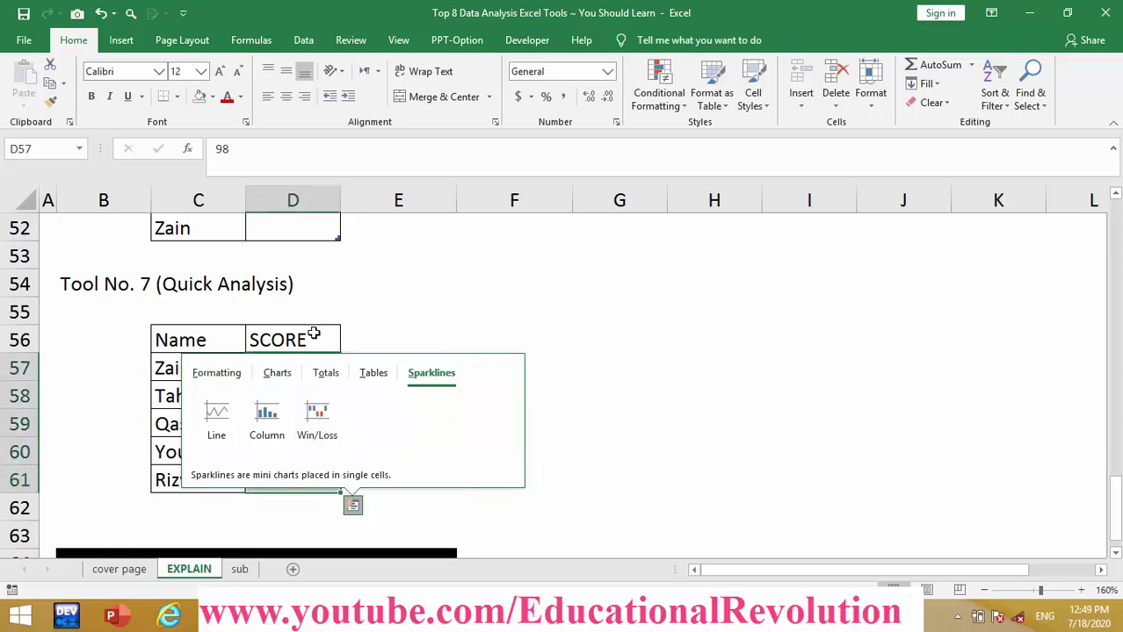
pyautogui.click(408, 330)
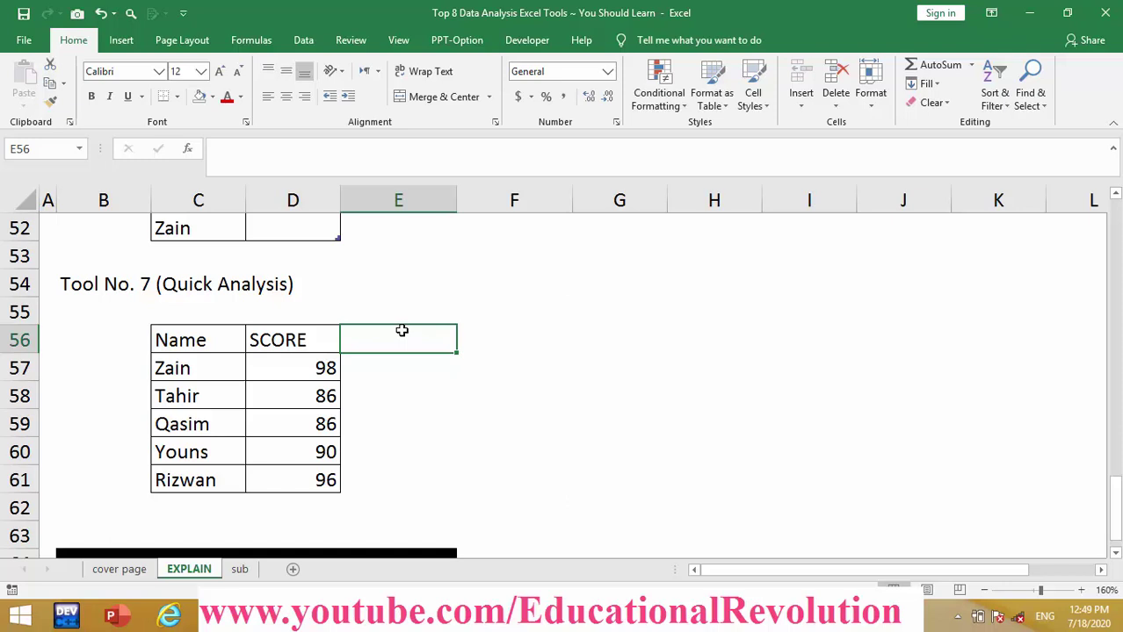
# Step: Remove the black fill from B64:E64 to reveal the 'Tool No. 8 (WHAT-IF Analysis)' heading, then switch to Data
pyautogui.click(138, 263)
pyautogui.click(157, 279)
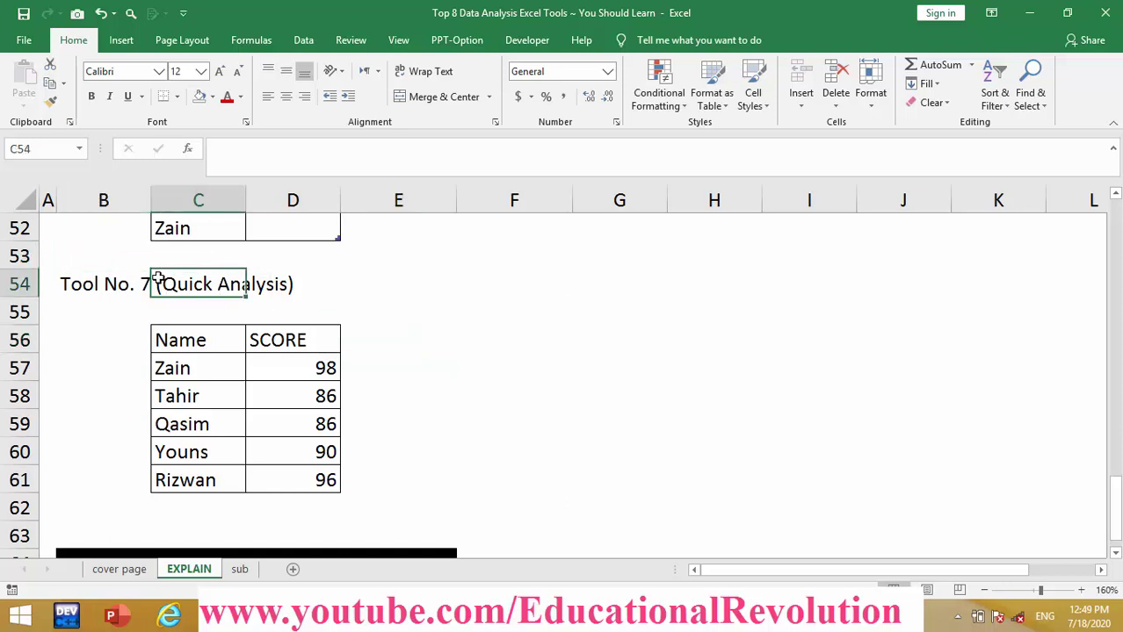
pyautogui.hotkey('ctrl', 'Down')
pyautogui.hotkey('ctrl', 'Down')
pyautogui.hotkey('ctrl', 'Down')
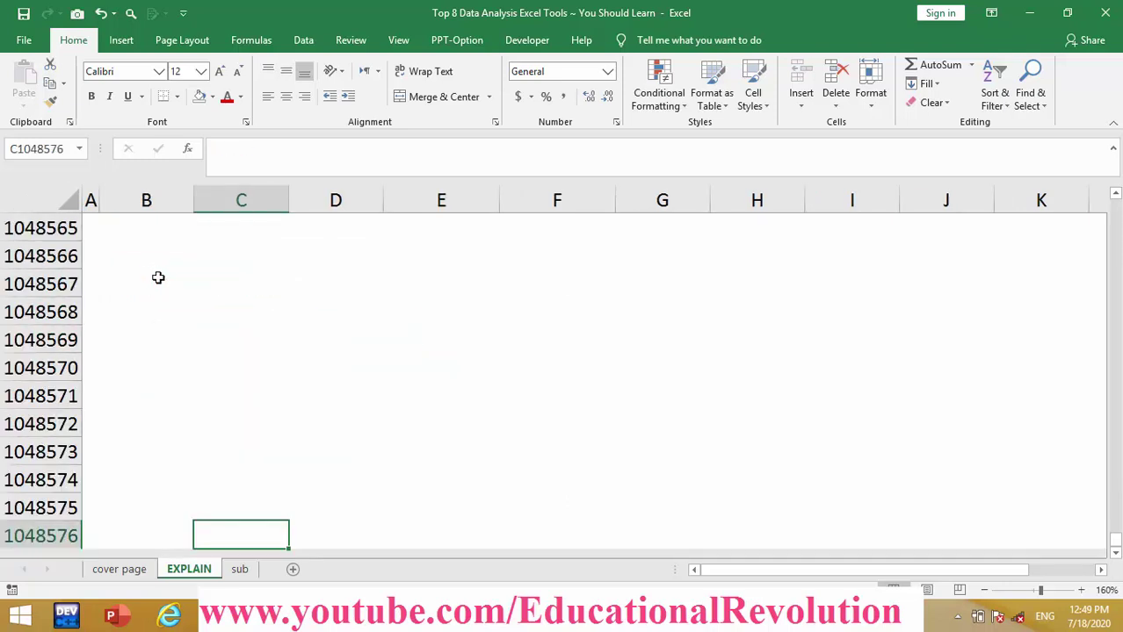
pyautogui.hotkey('ctrl', 'Up')
pyautogui.scroll(1, 159, 277)
pyautogui.press('Down')
pyautogui.press('Down')
pyautogui.press('Down')
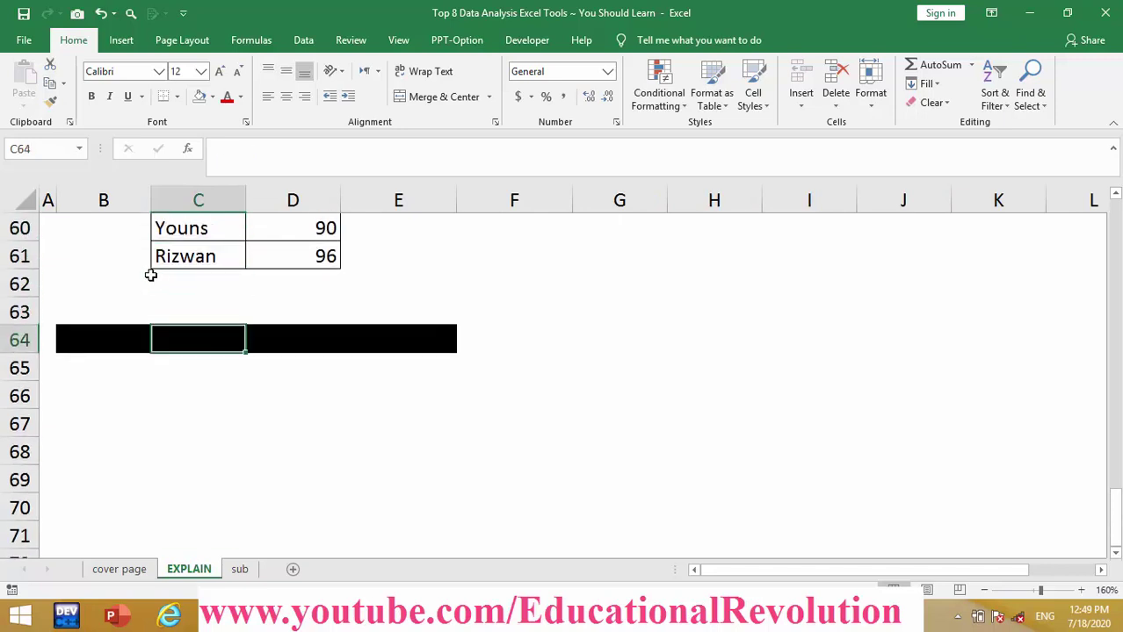
pyautogui.moveTo(81, 336); pyautogui.dragTo(400, 339)
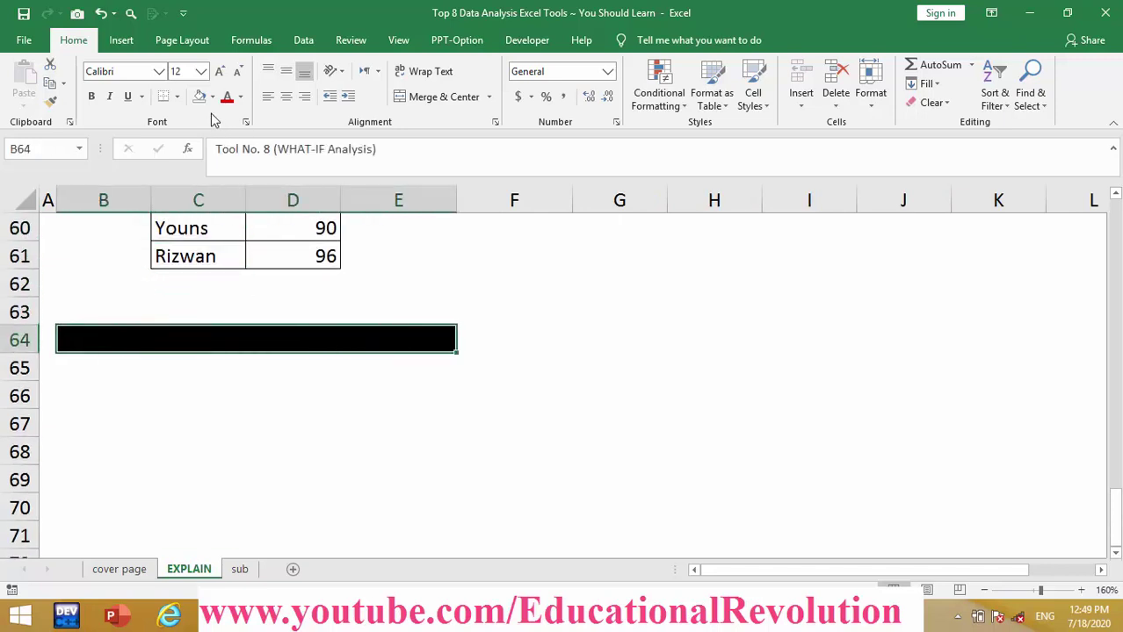
pyautogui.click(251, 366)
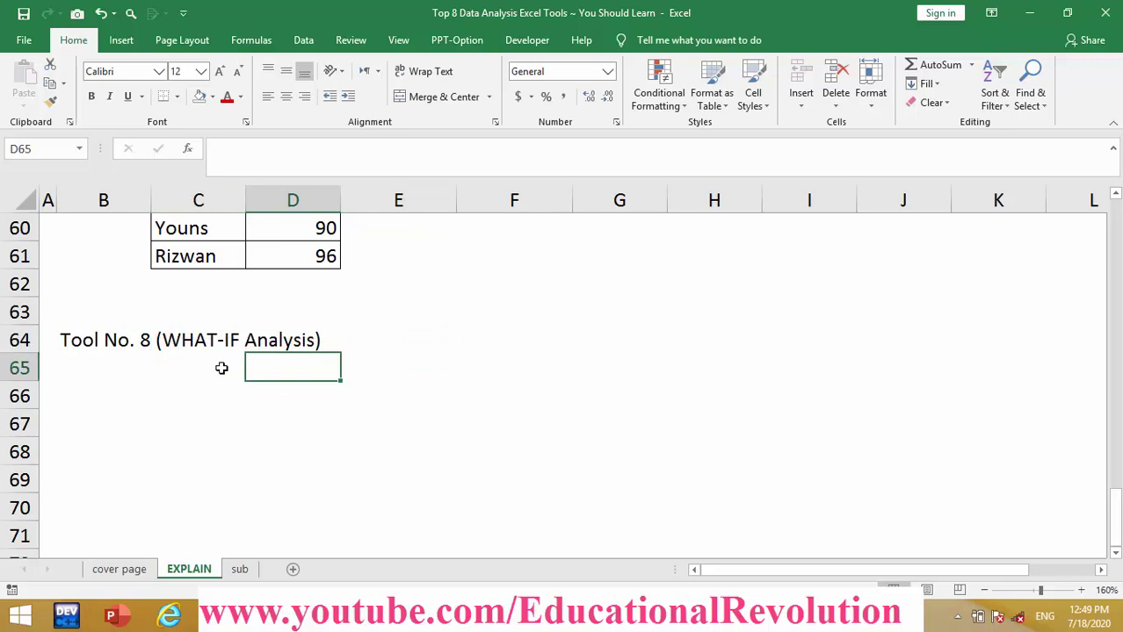
pyautogui.click(303, 41)
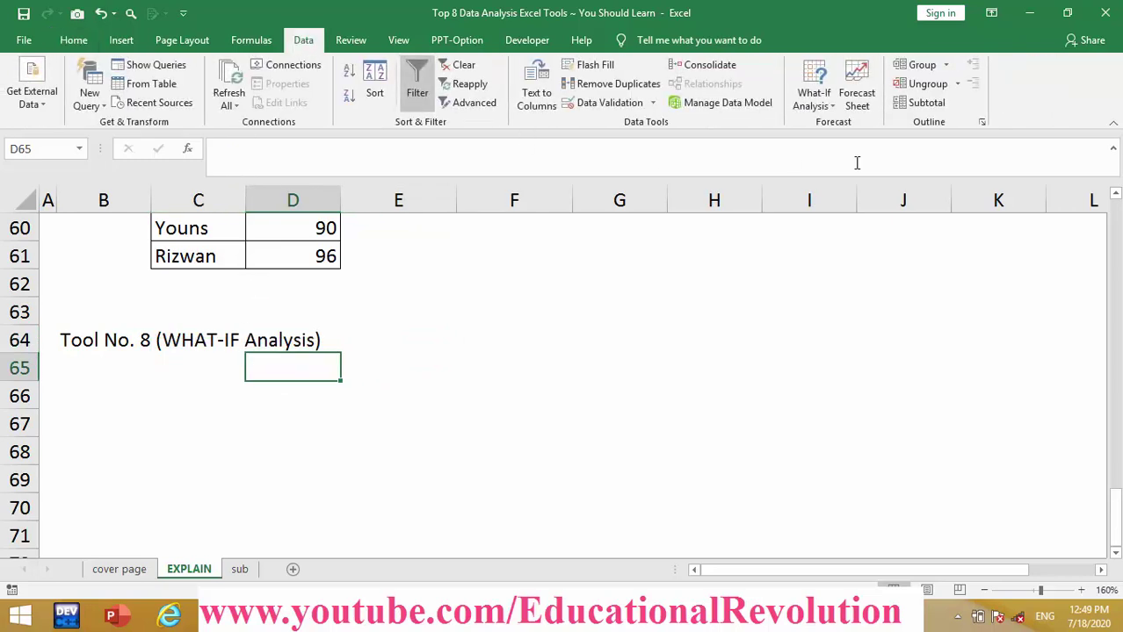
# Step: Open the What-If Analysis dropdown showing Scenario Manager, Goal Seek and Data Table
pyautogui.click(832, 112)
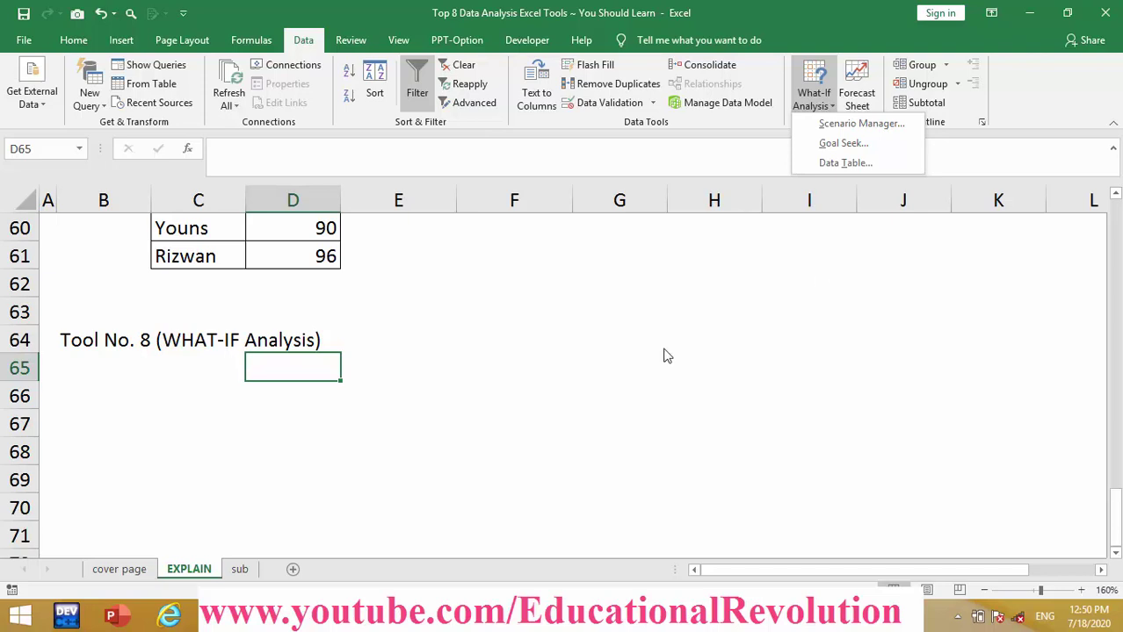
# Step: Close the what-if menu and switch to the 'sub' sheet with the subscribe banner
pyautogui.click(239, 573)
pyautogui.click(239, 571)
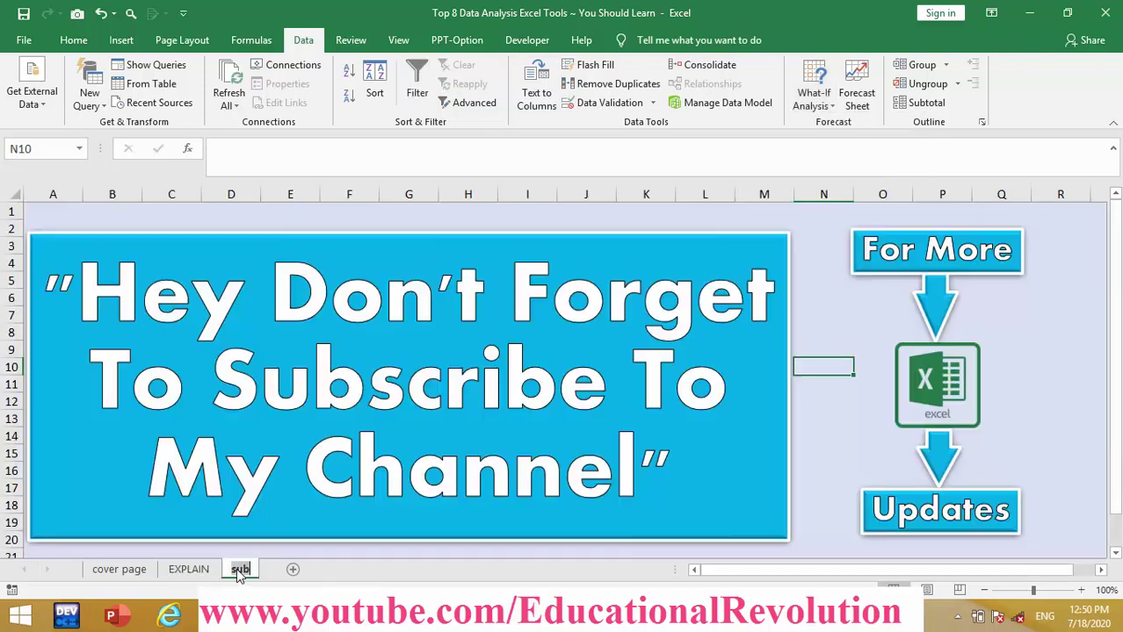
pyautogui.click(856, 410)
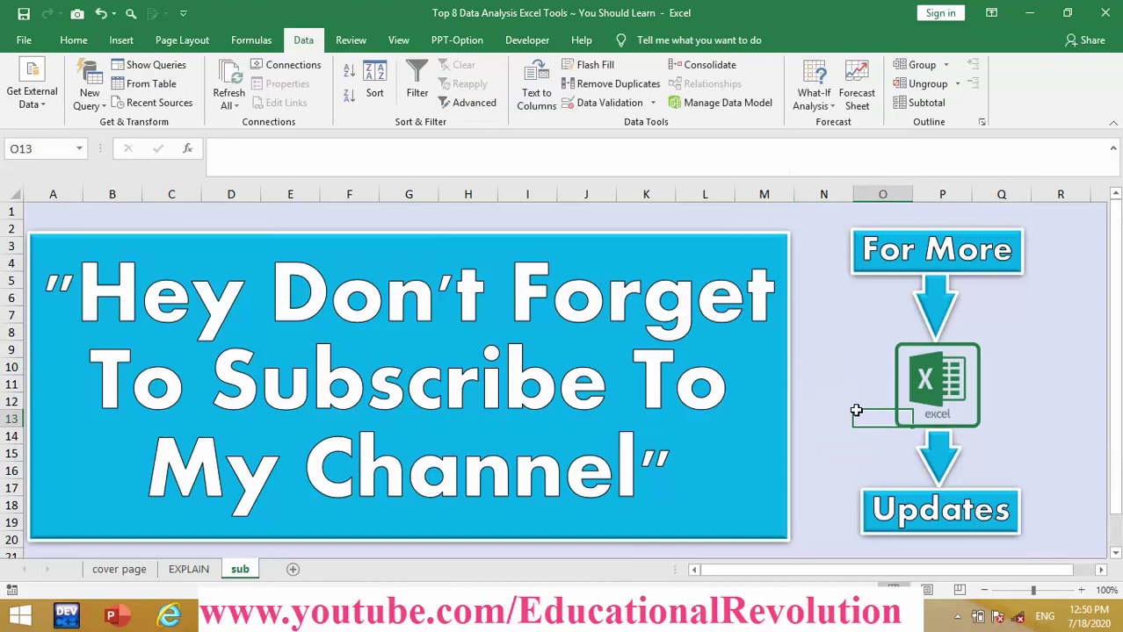
pyautogui.press('Left')
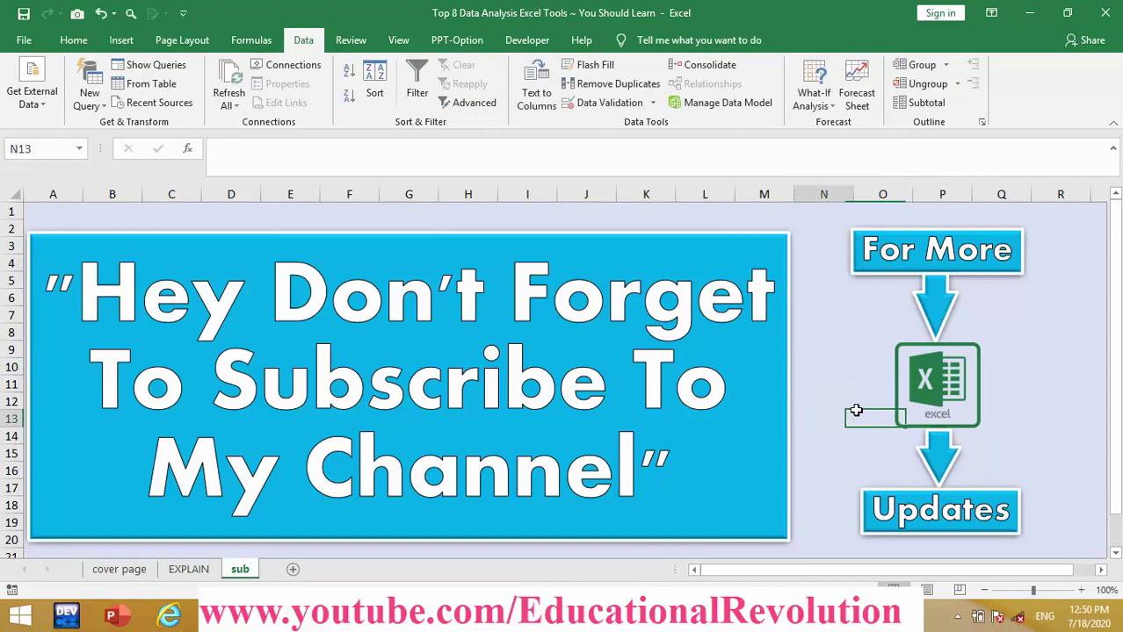
pyautogui.press('Left')
pyautogui.press('Left')
pyautogui.press('Left')
pyautogui.press('Left')
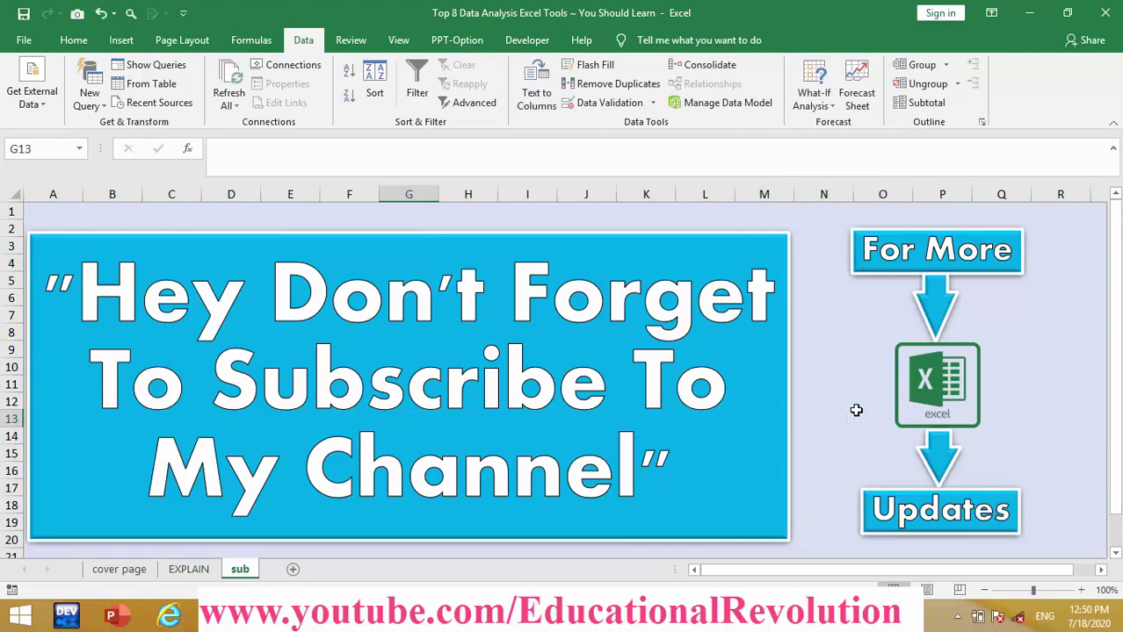